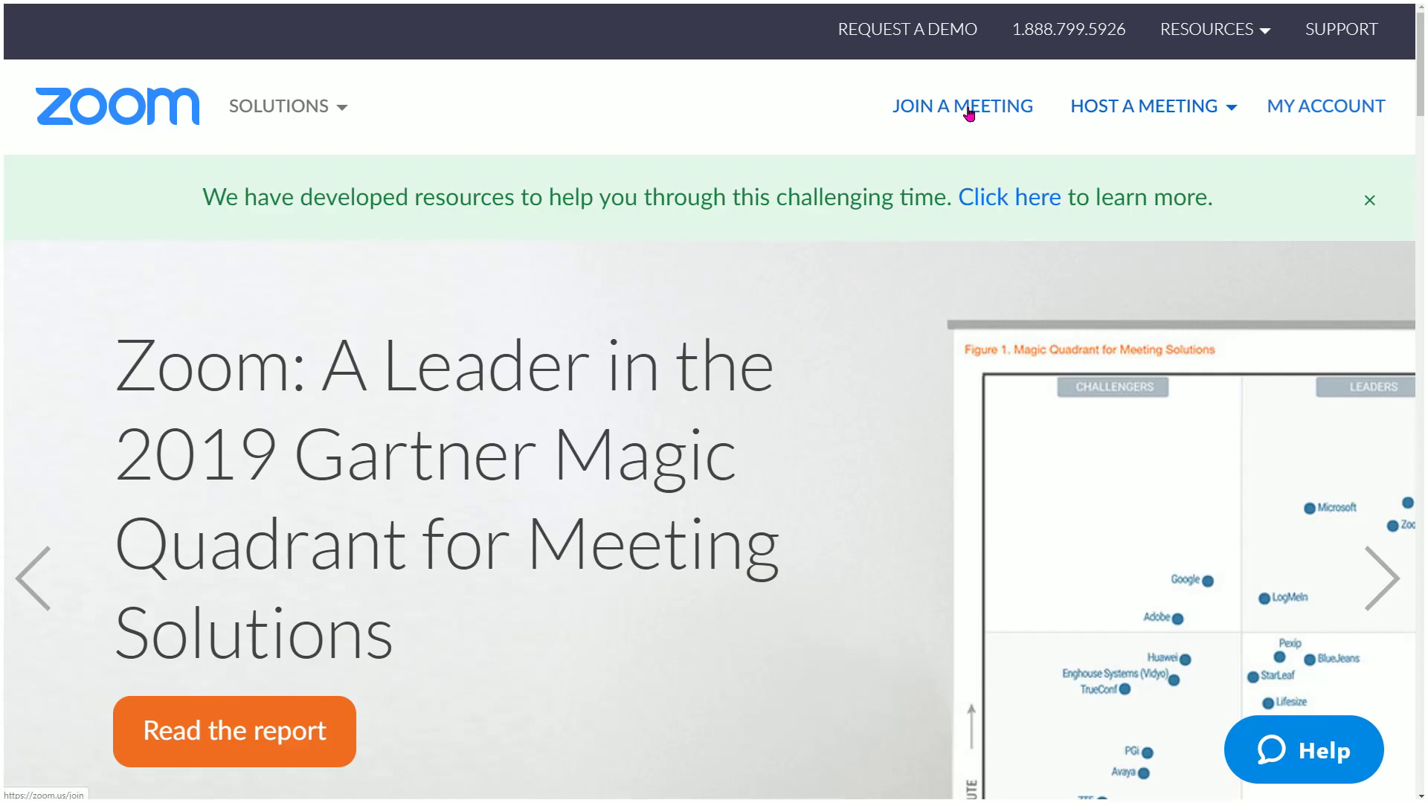
- Exit Chrome's full-screen view and select the zoom.us address in the address bar
{"action": "left_click", "coordinate": [715, 49]}
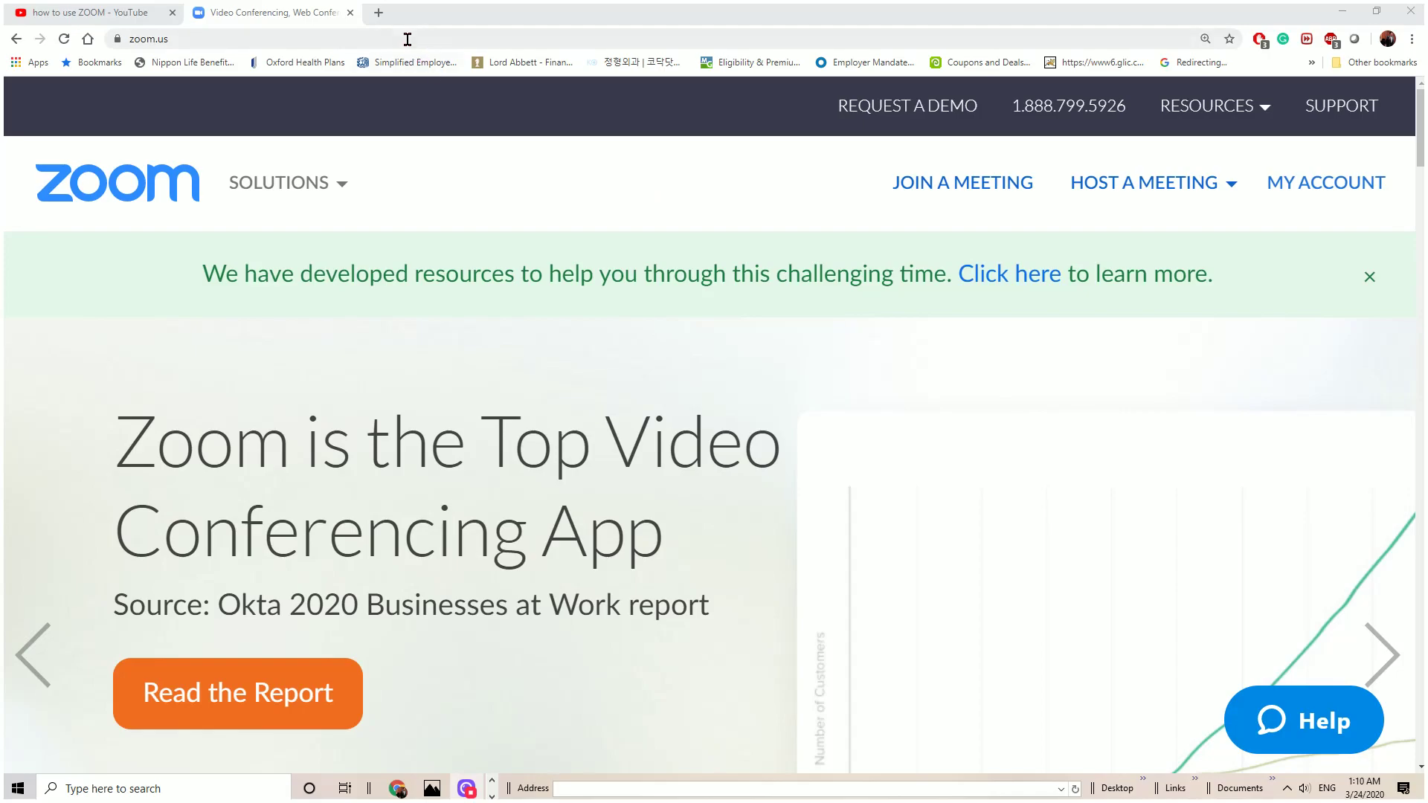
{"action": "left_click", "coordinate": [407, 38]}
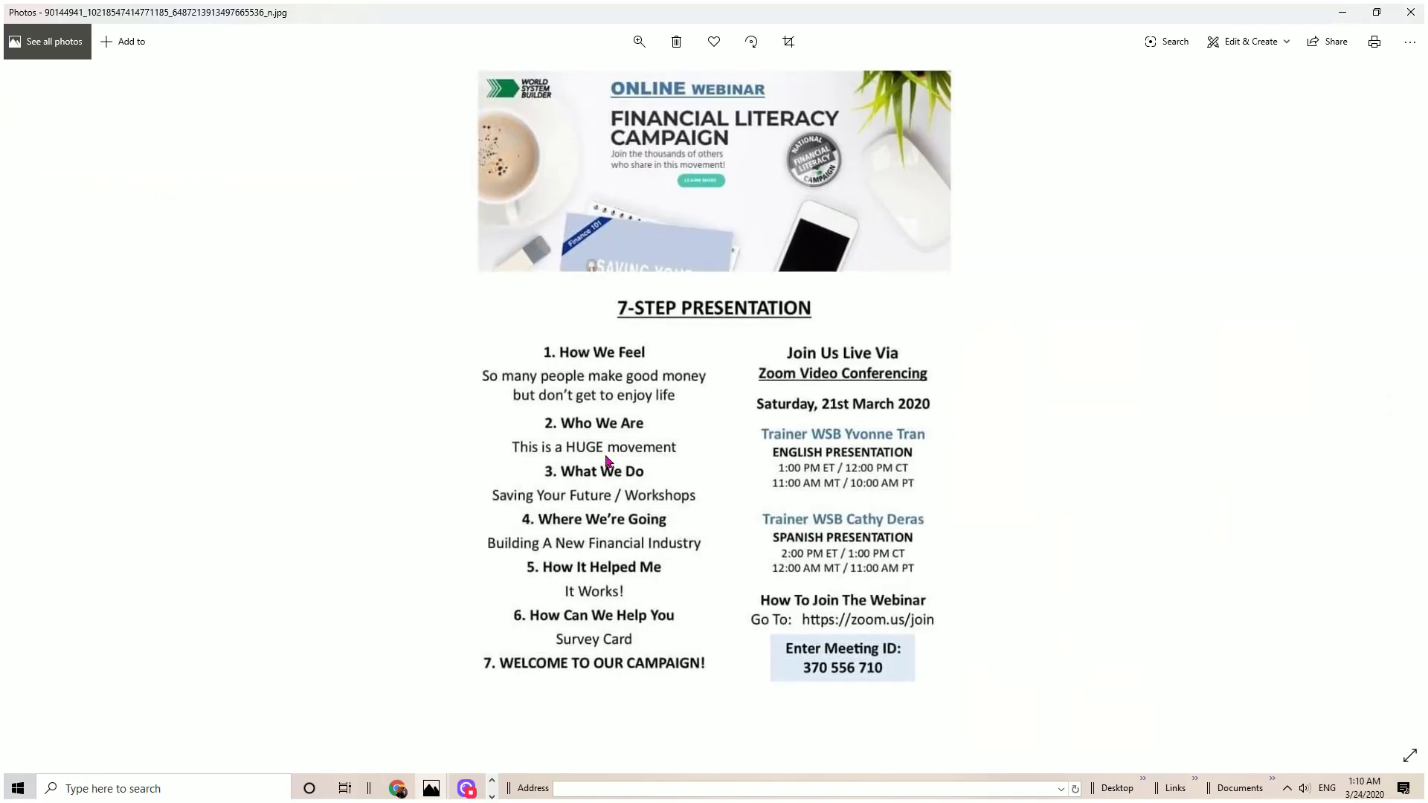
- Zoom into the webinar flyer, view its lower part, then page through the next two flyers
{"action": "scroll", "coordinate": [607, 460], "scroll_direction": "up", "scroll_amount": 2}
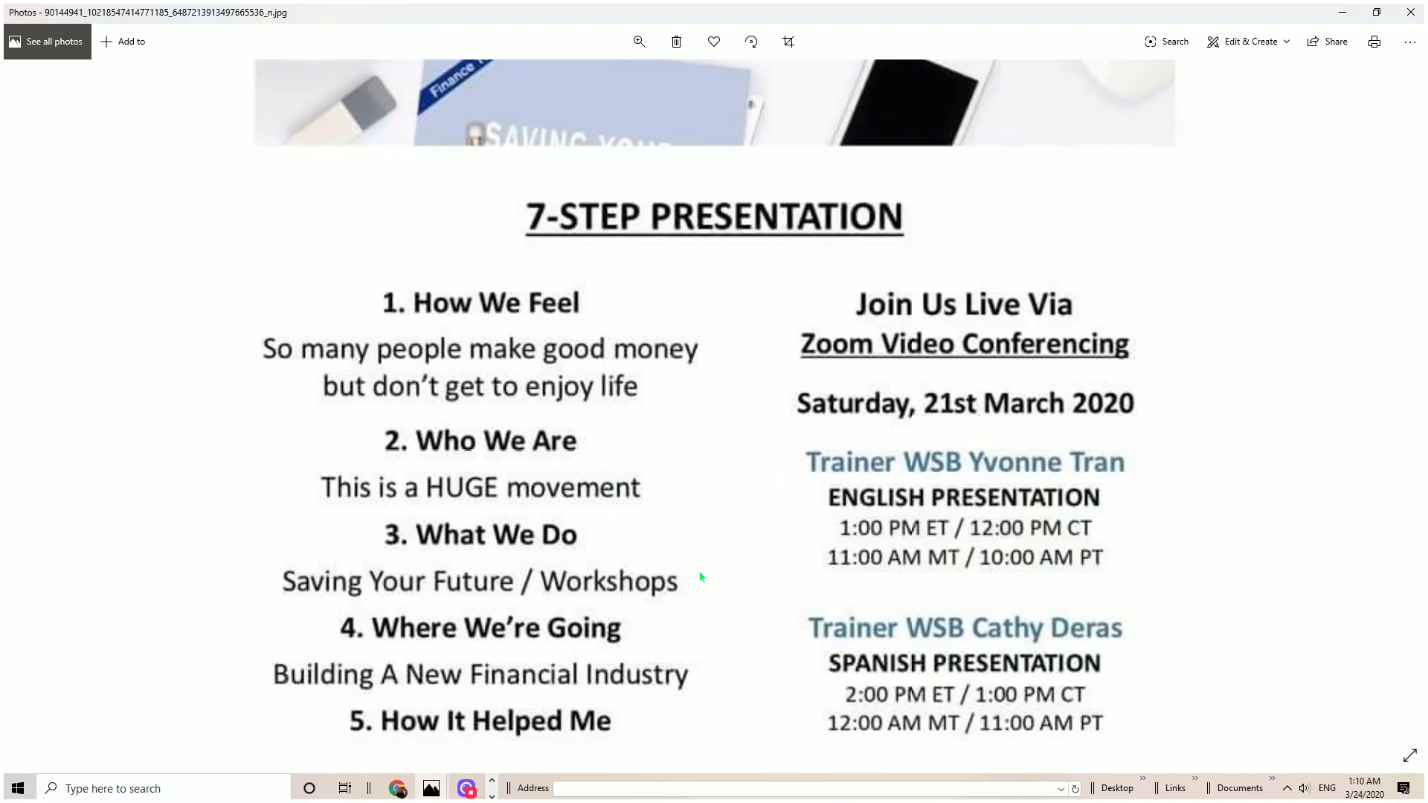
{"action": "left_click_drag", "start_coordinate": [701, 577], "coordinate": [778, 360]}
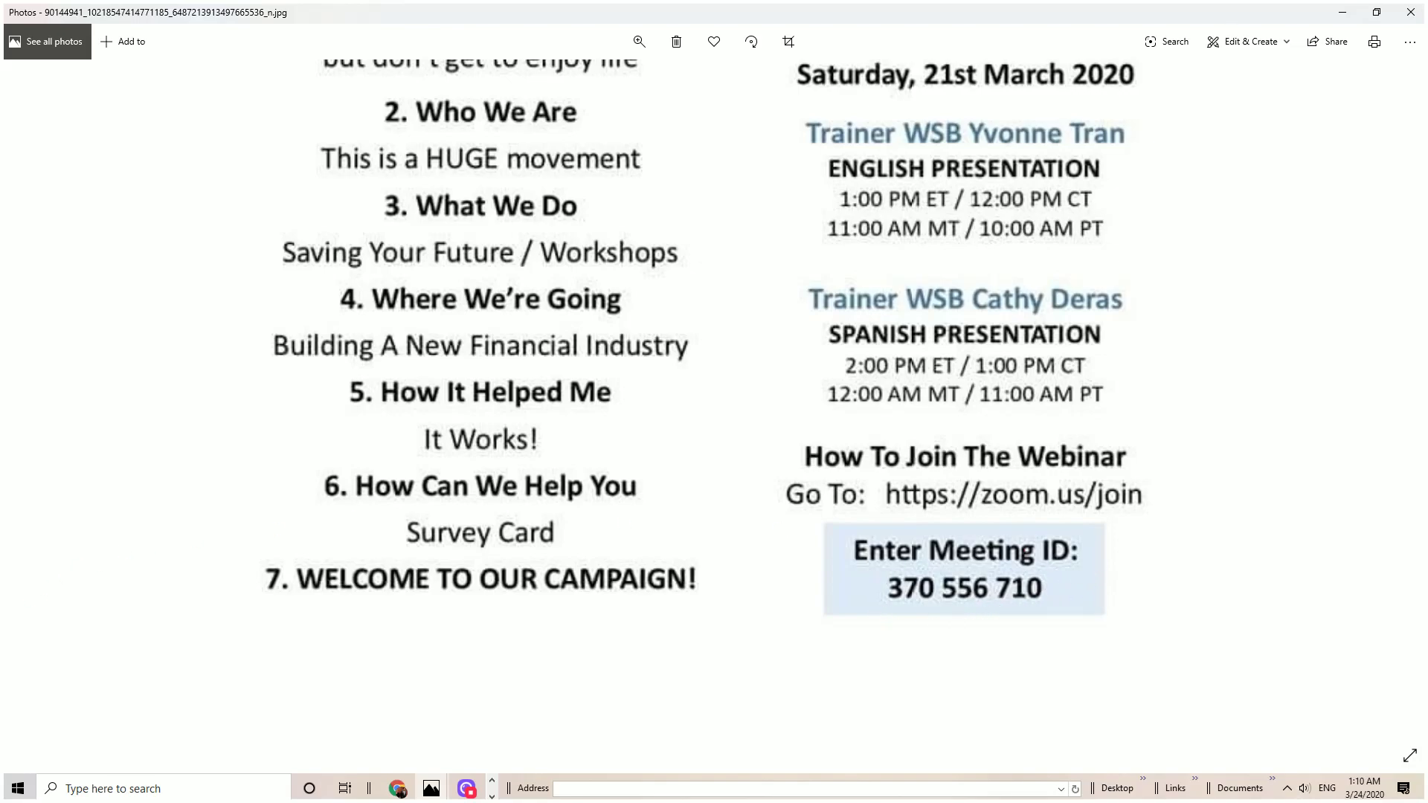
{"action": "key", "text": "Right"}
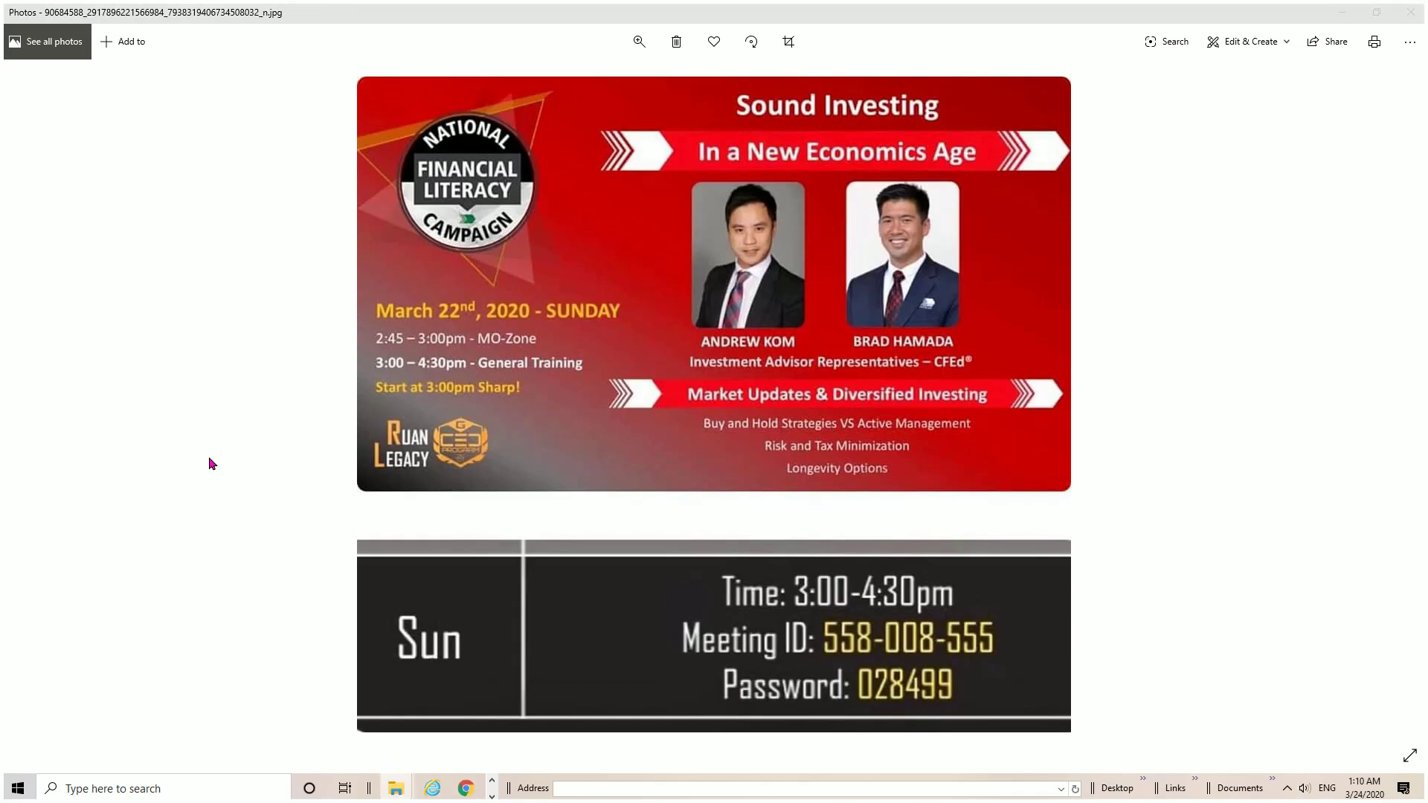
{"action": "key", "text": "Right"}
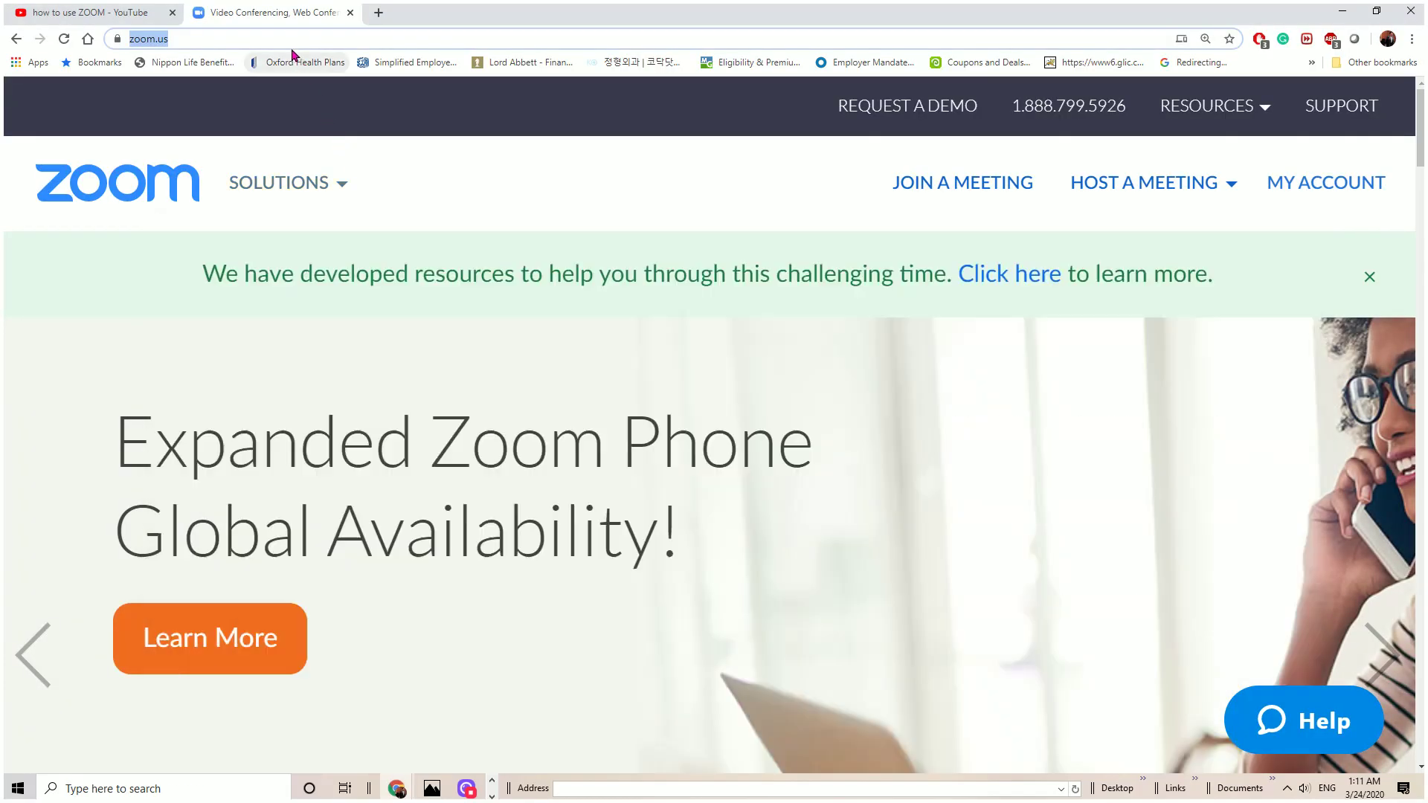
- Back in Chrome, load zoom.us/j/ followed by the webinar's meeting ID
{"action": "left_click", "coordinate": [283, 37]}
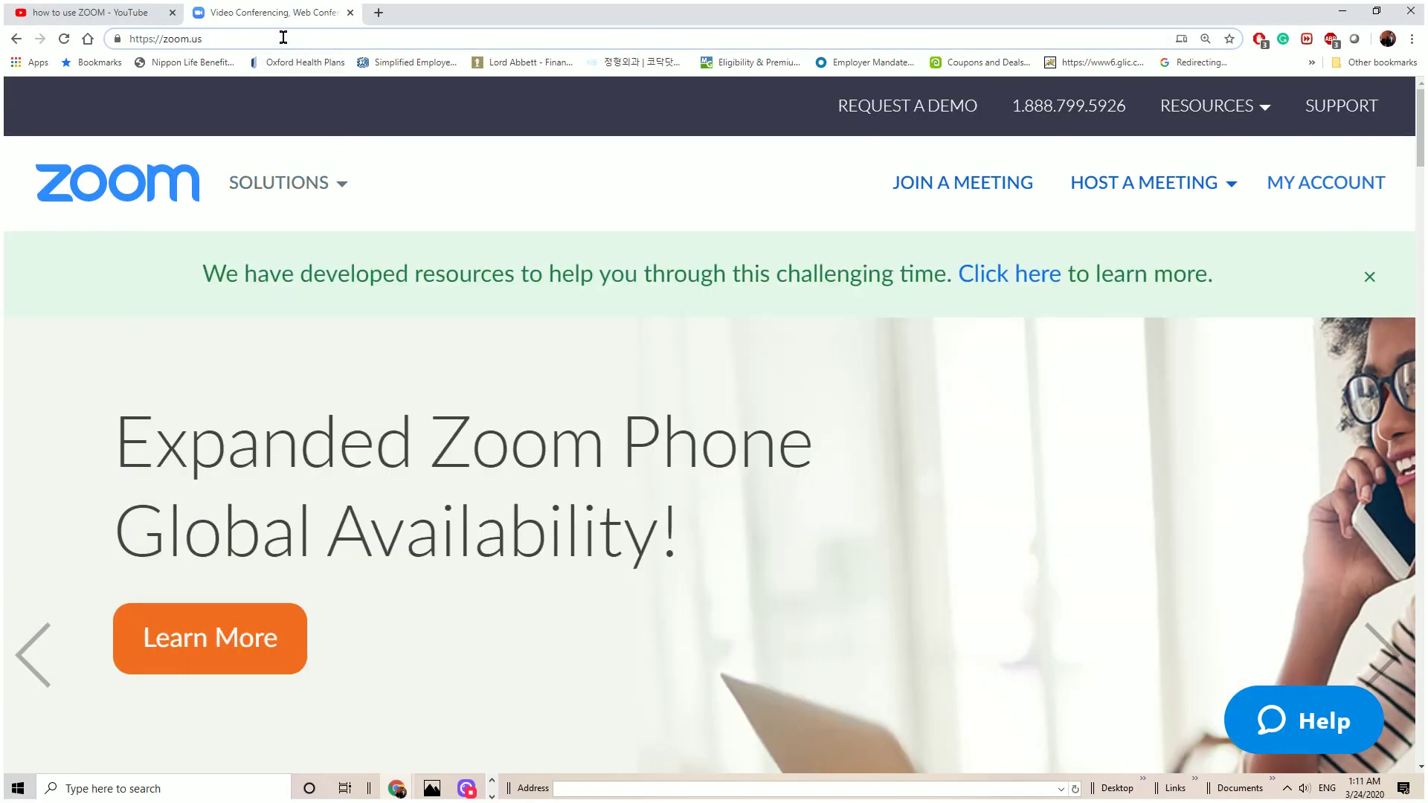
{"action": "type", "text": "//"}
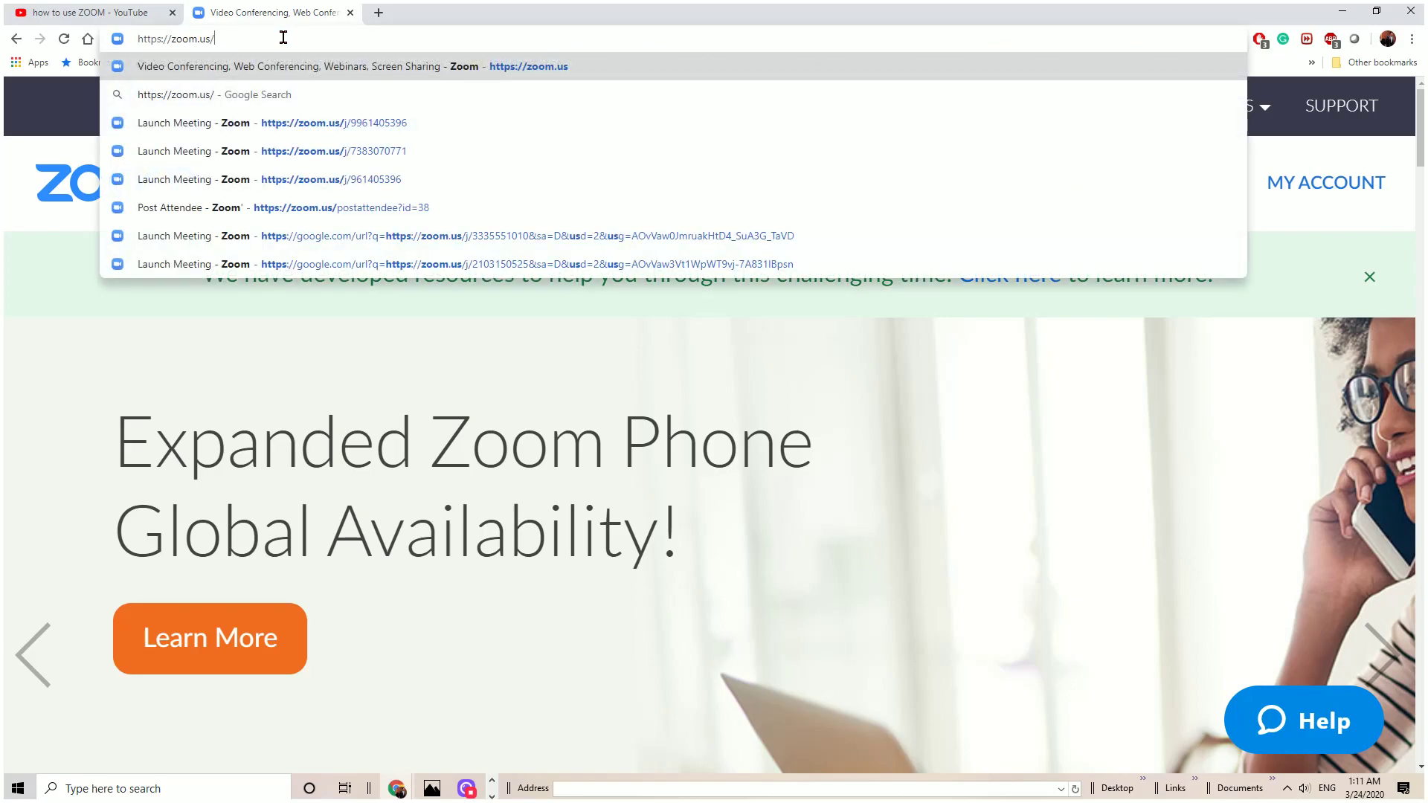
{"action": "type", "text": "j/"}
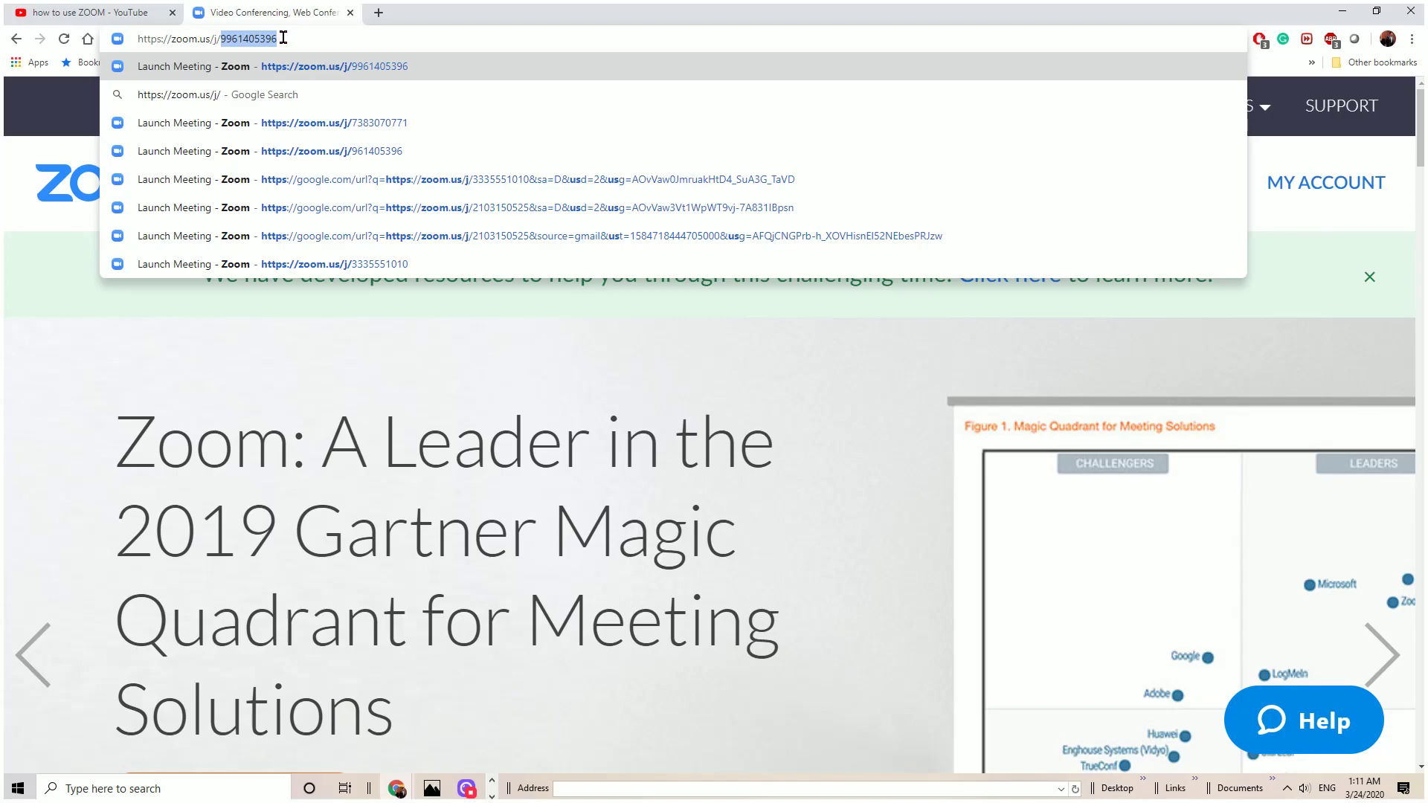
{"action": "type", "text": "6463732206"}
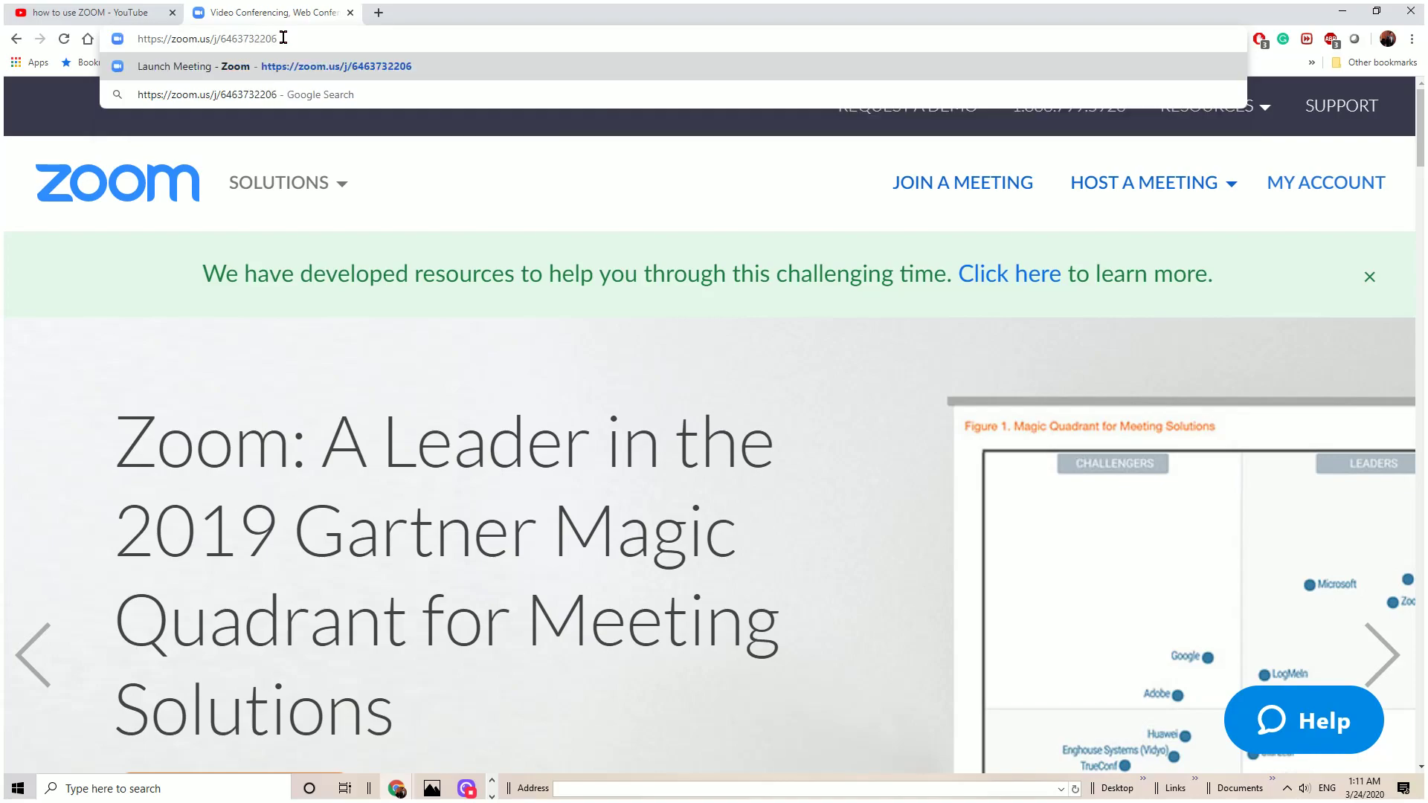
{"action": "key", "text": "Return"}
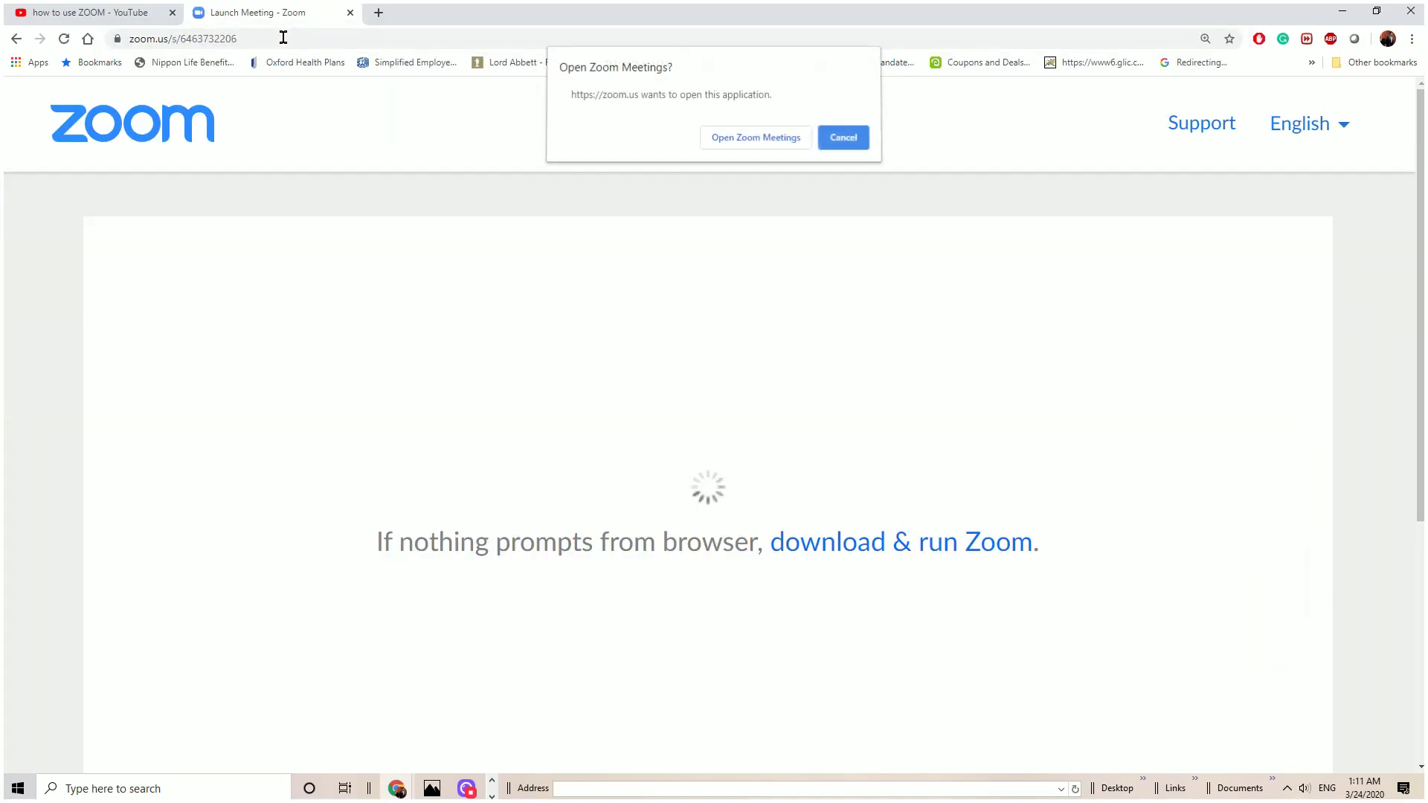
- Open Zoom Meetings from the browser, end the meeting for all, and close the Zoom home window
{"action": "left_click", "coordinate": [733, 143]}
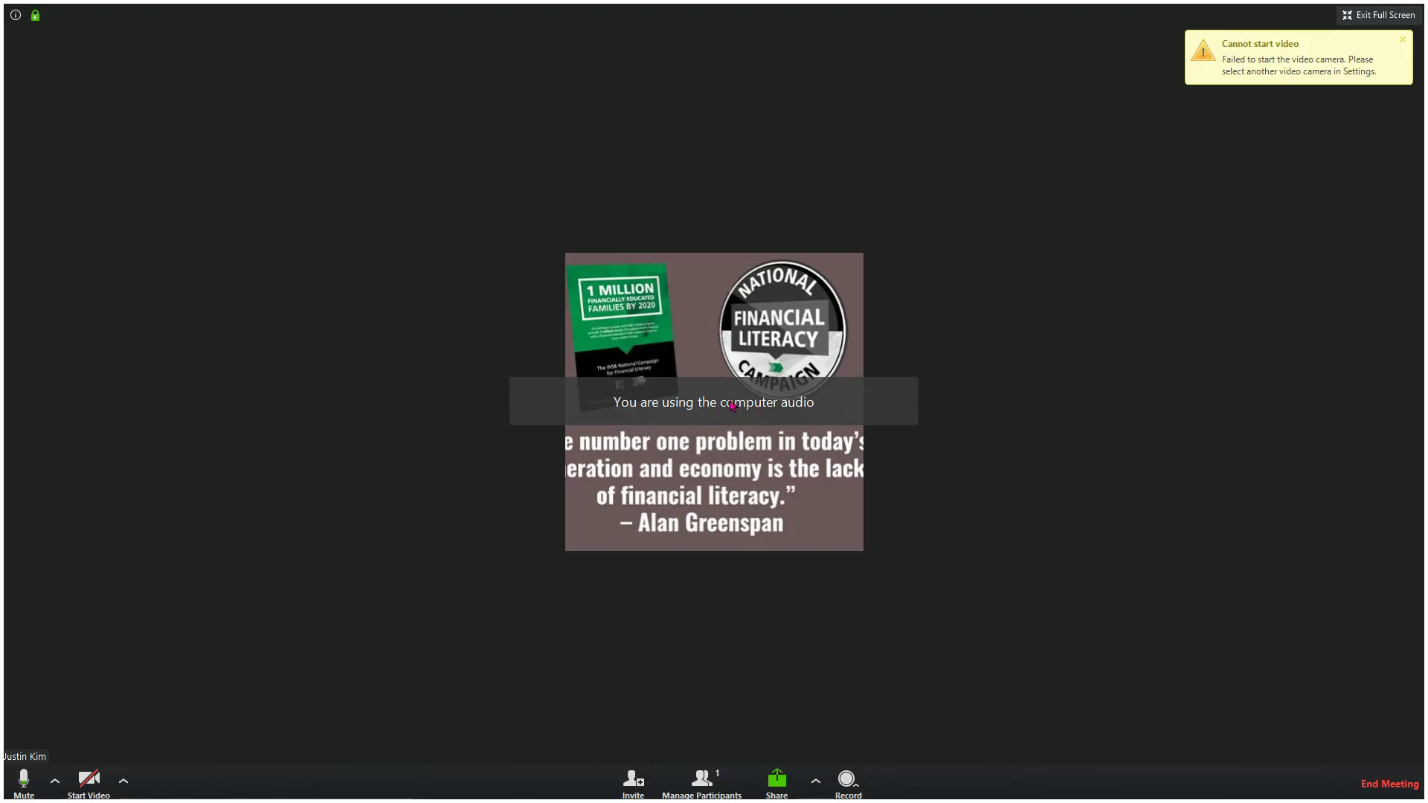
{"action": "left_click", "coordinate": [1377, 783]}
{"action": "left_click", "coordinate": [702, 444]}
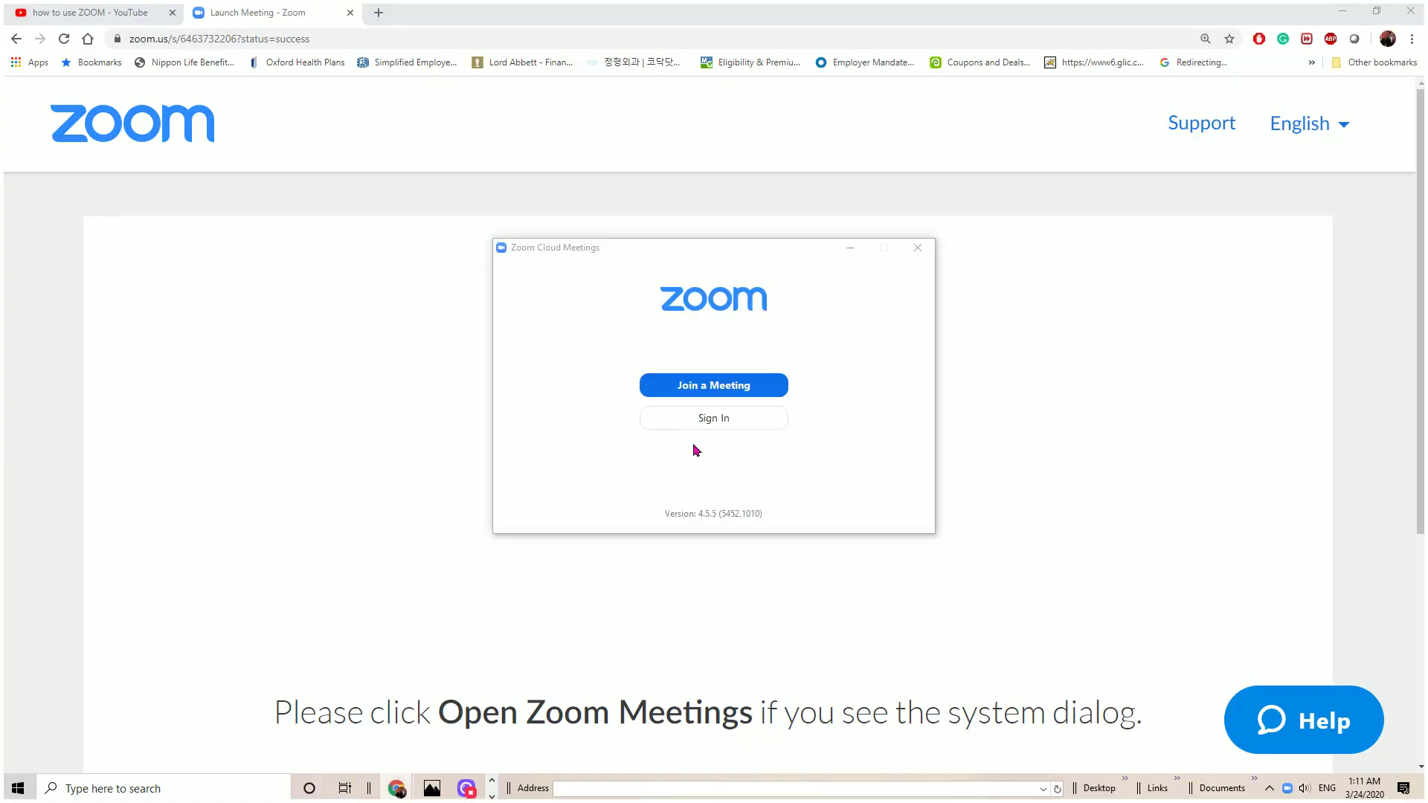
{"action": "left_click", "coordinate": [917, 248]}
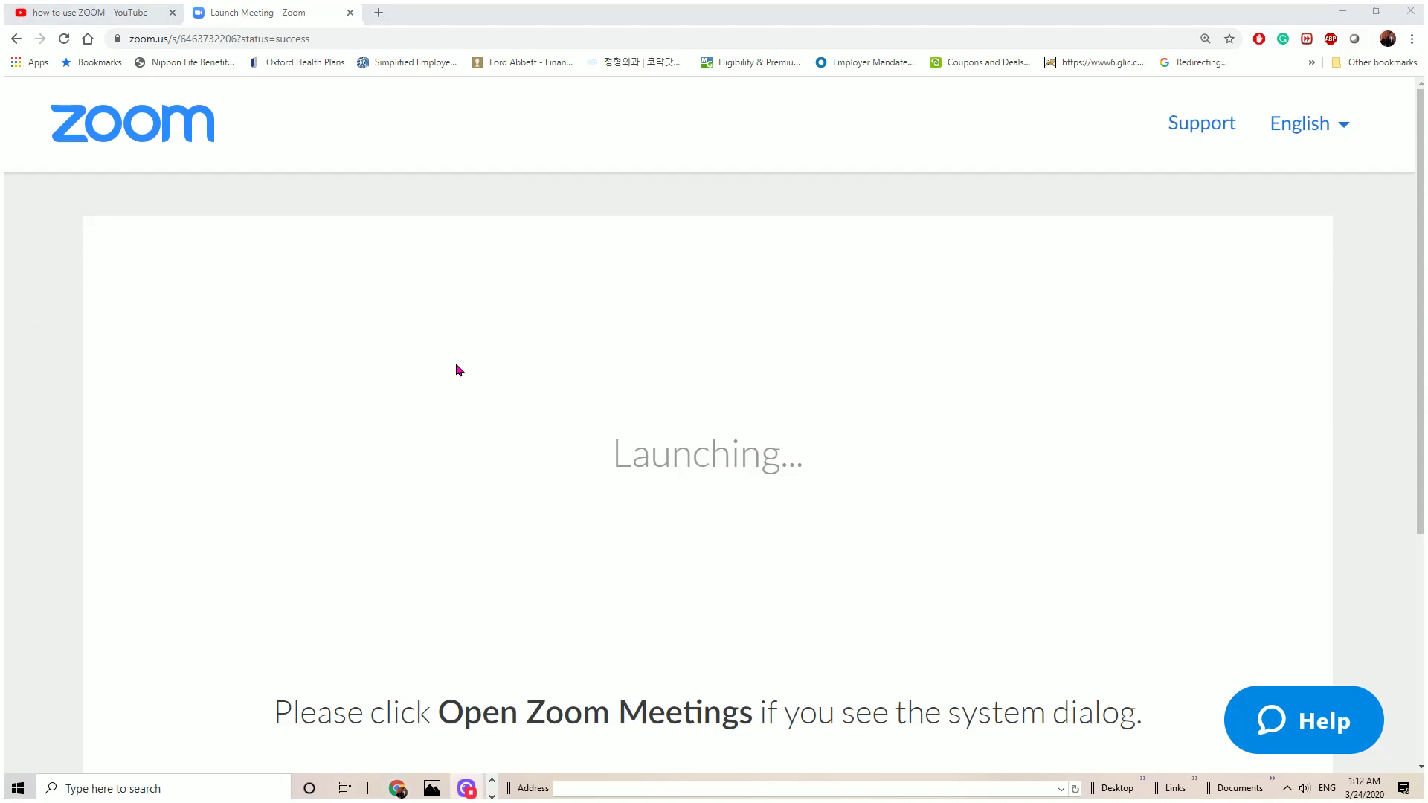
- Glance at the YouTube search results tab, then return to the Launch Meeting - Zoom tab
{"action": "left_click", "coordinate": [111, 12]}
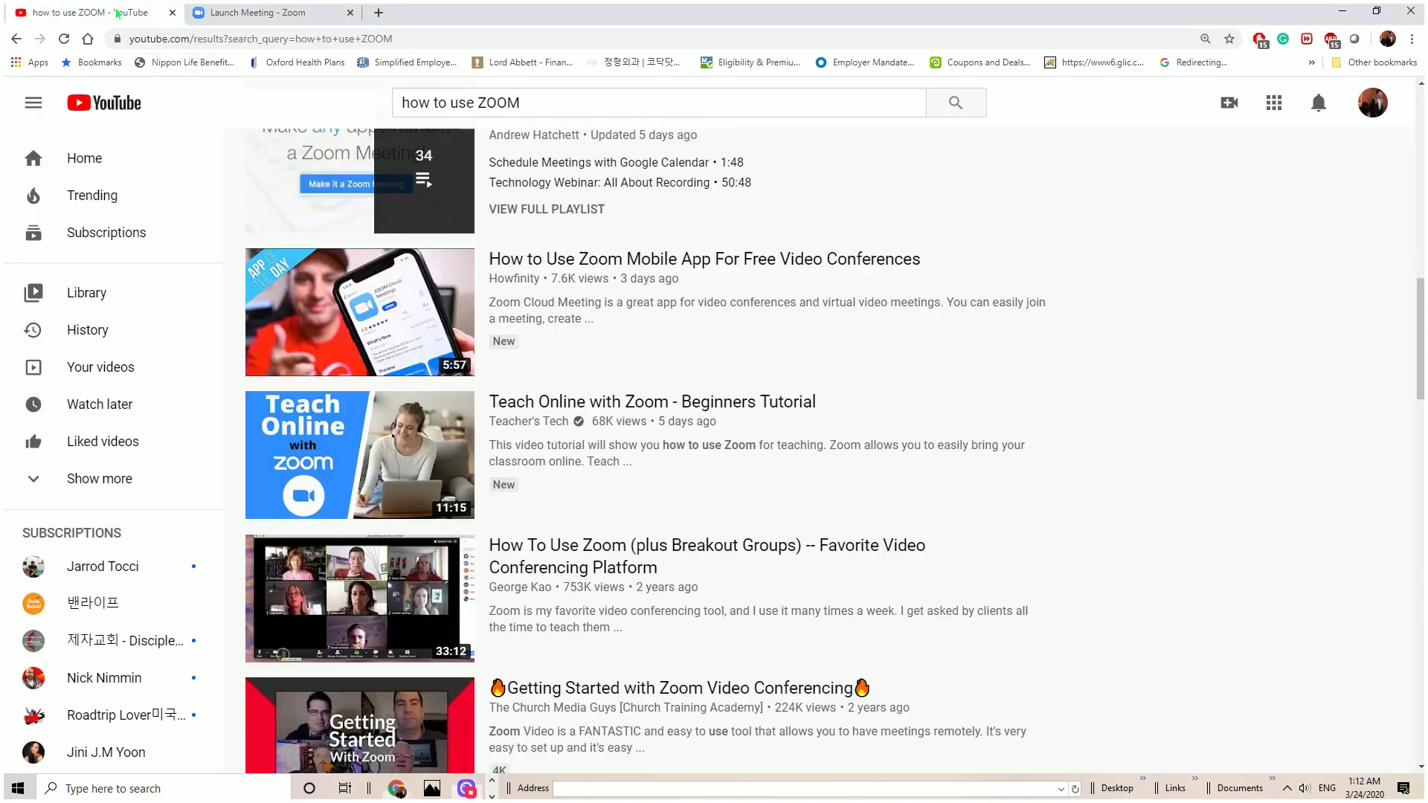
{"action": "left_click", "coordinate": [303, 14]}
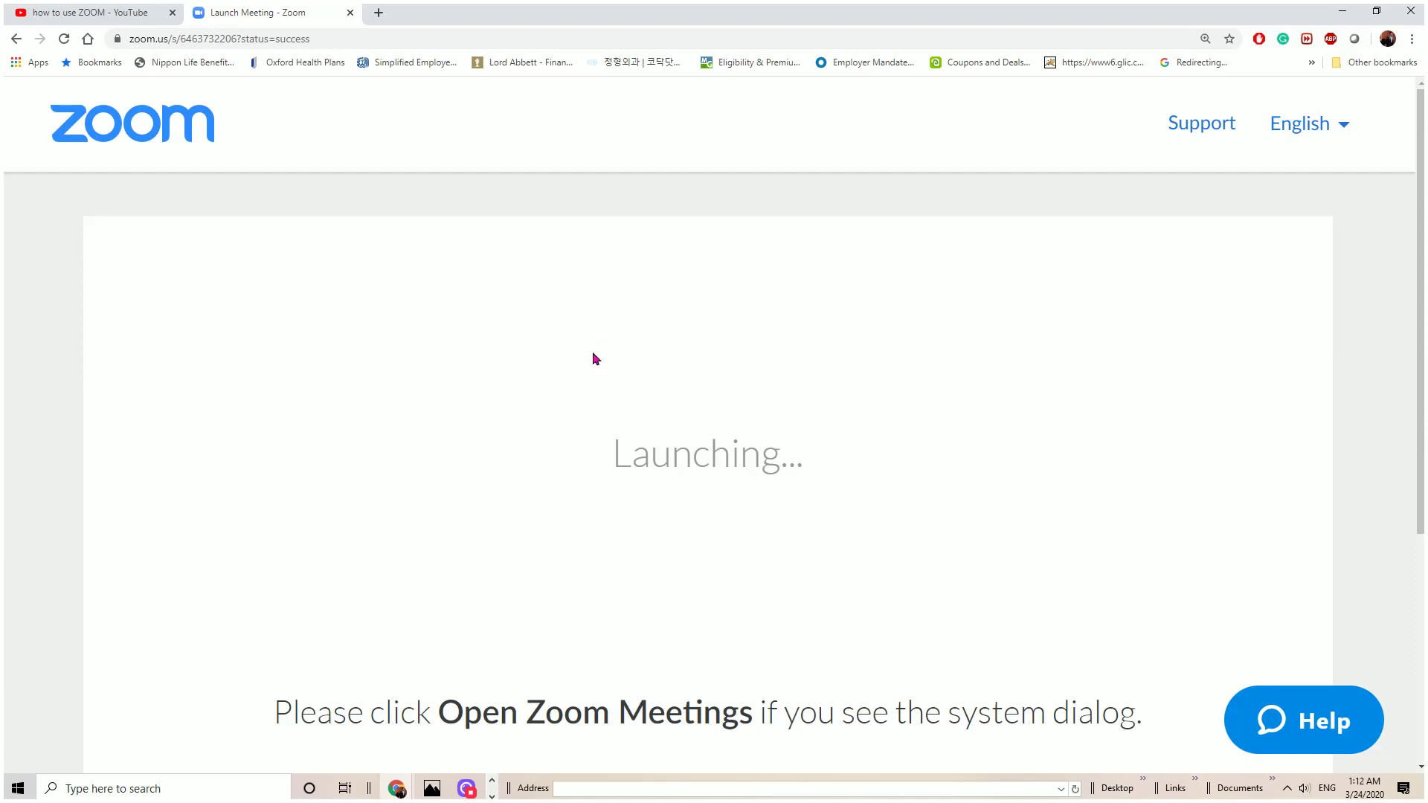
- Relaunch the meeting through the 'click here' link lower on the launch page
{"action": "scroll", "coordinate": [692, 381], "scroll_direction": "down", "scroll_amount": 5}
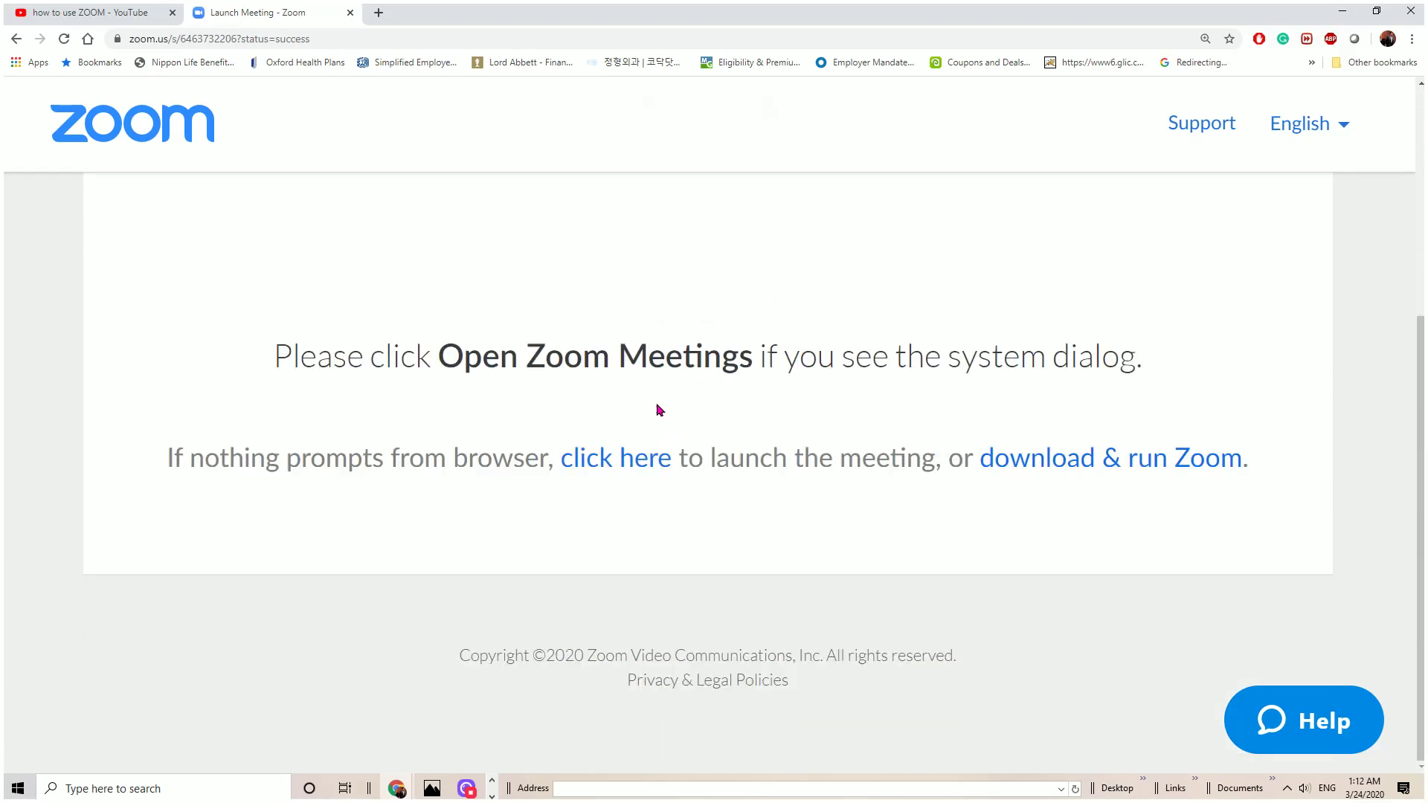
{"action": "left_click", "coordinate": [622, 456]}
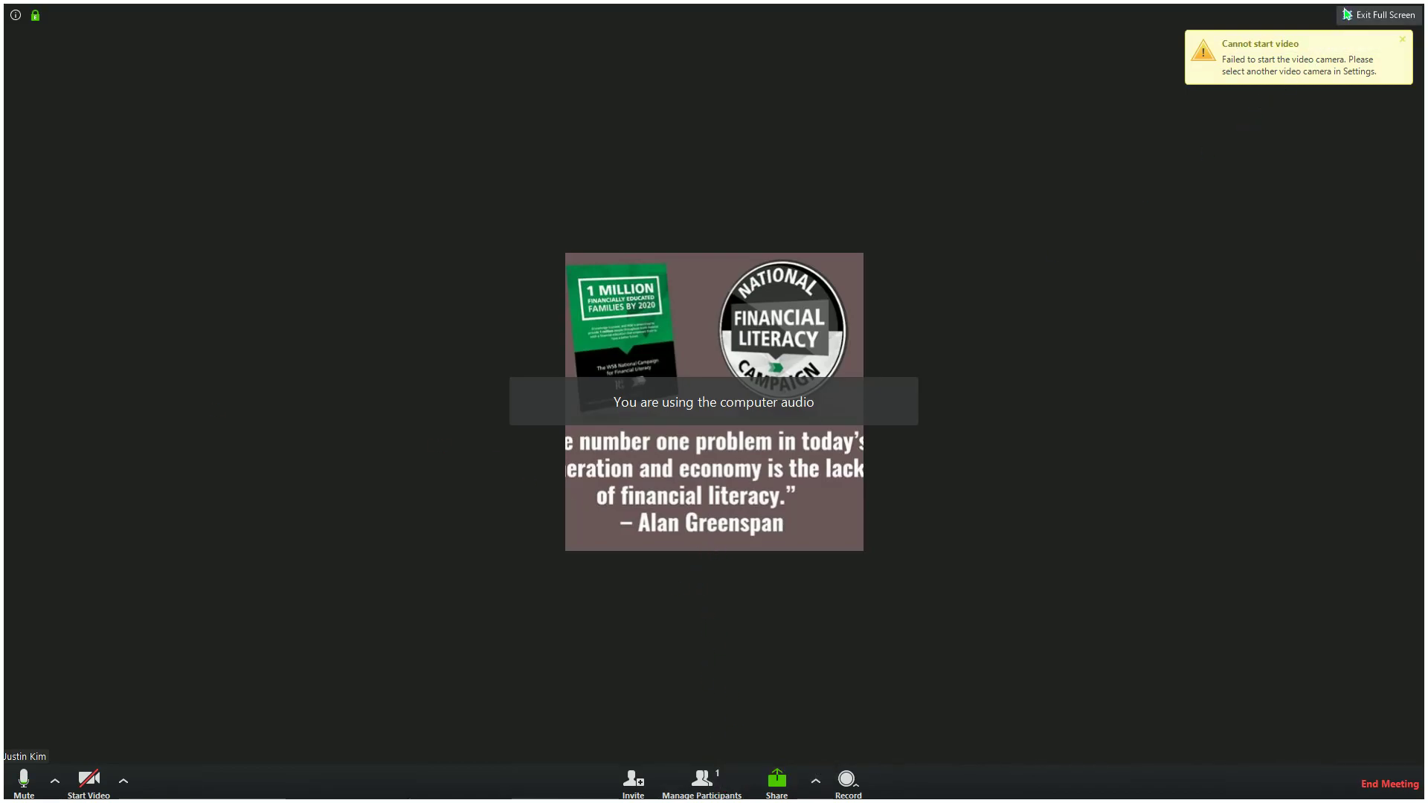
- Take the meeting out of full screen, nudge its window up, and open the Share picker
{"action": "left_click", "coordinate": [1378, 15]}
{"action": "left_click_drag", "start_coordinate": [771, 98], "coordinate": [765, 46]}
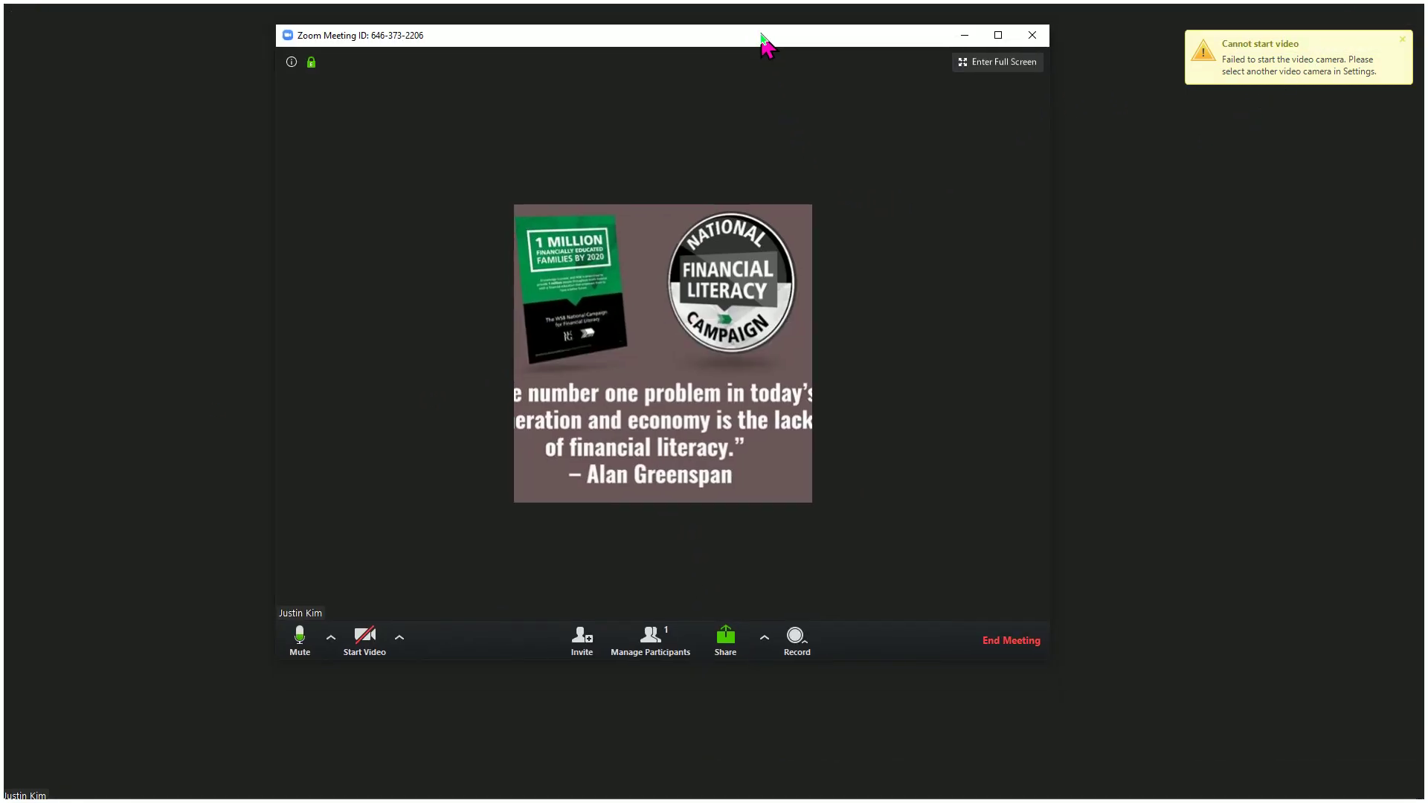
{"action": "left_click", "coordinate": [725, 643]}
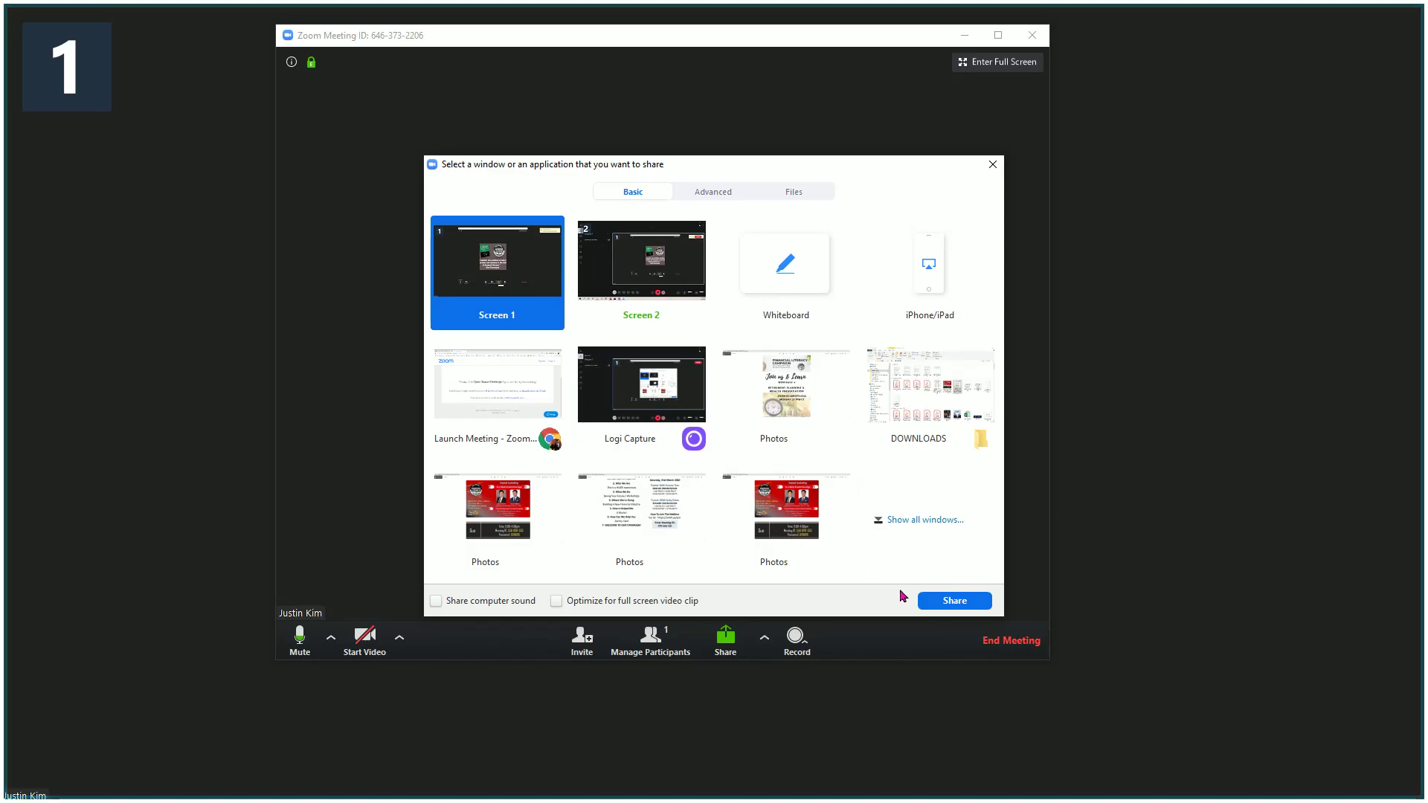
- Start sharing Screen 1 and dismiss the camera list that opened
{"action": "left_click", "coordinate": [933, 600]}
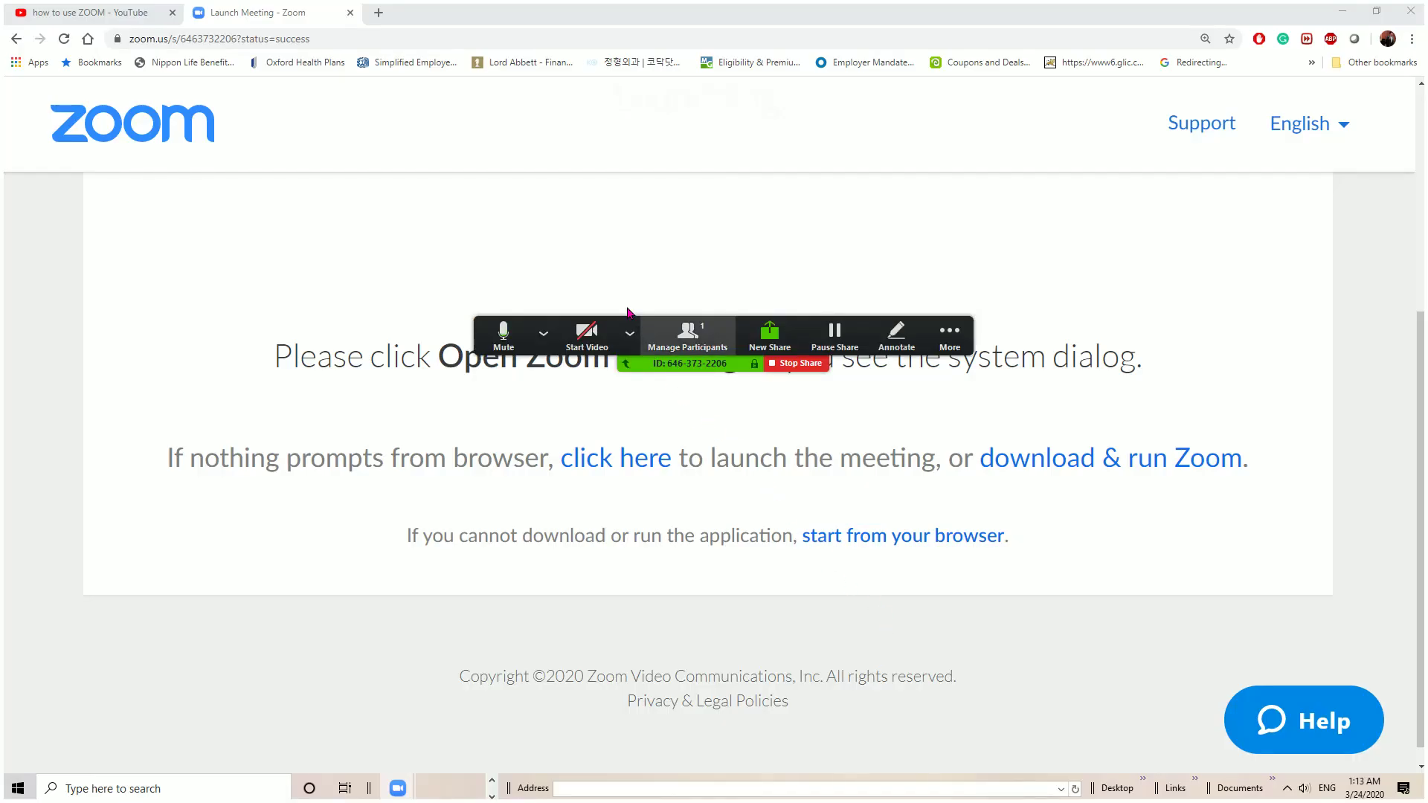
{"action": "left_click", "coordinate": [630, 334]}
{"action": "left_click", "coordinate": [518, 16]}
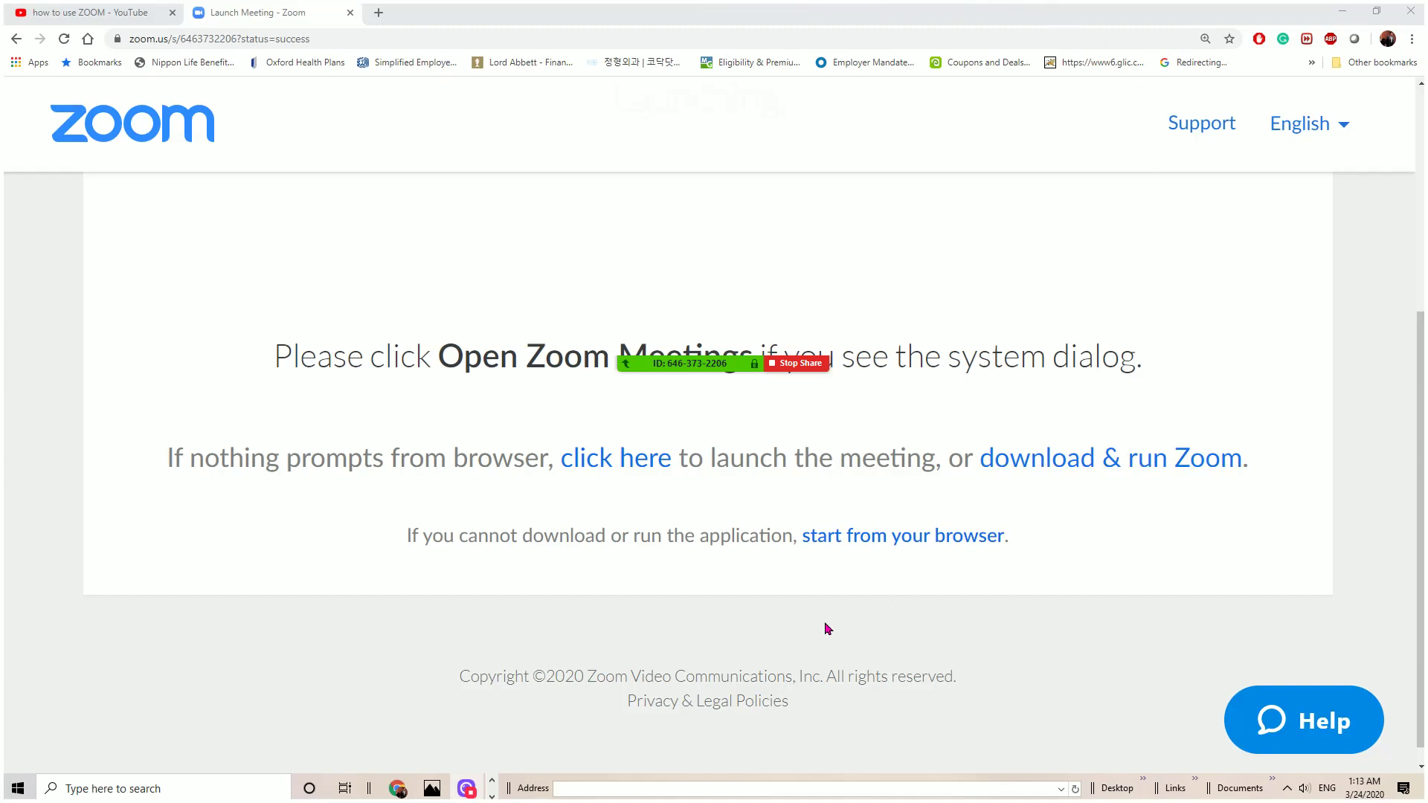
- Move the floating meeting controls to the bottom-right corner, clear of the page text
{"action": "mouse_move", "coordinate": [694, 363]}
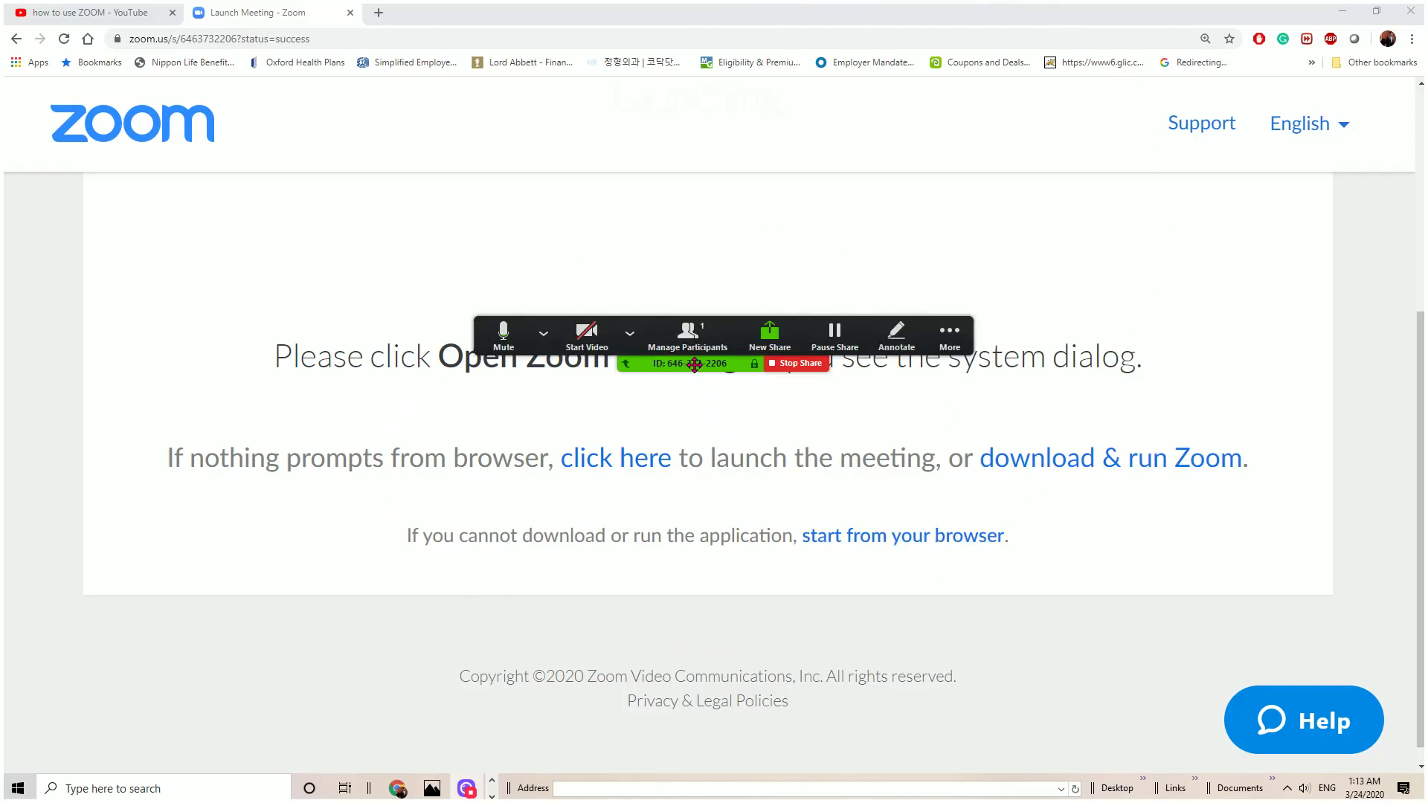
{"action": "left_click_drag", "start_coordinate": [692, 361], "coordinate": [608, 49]}
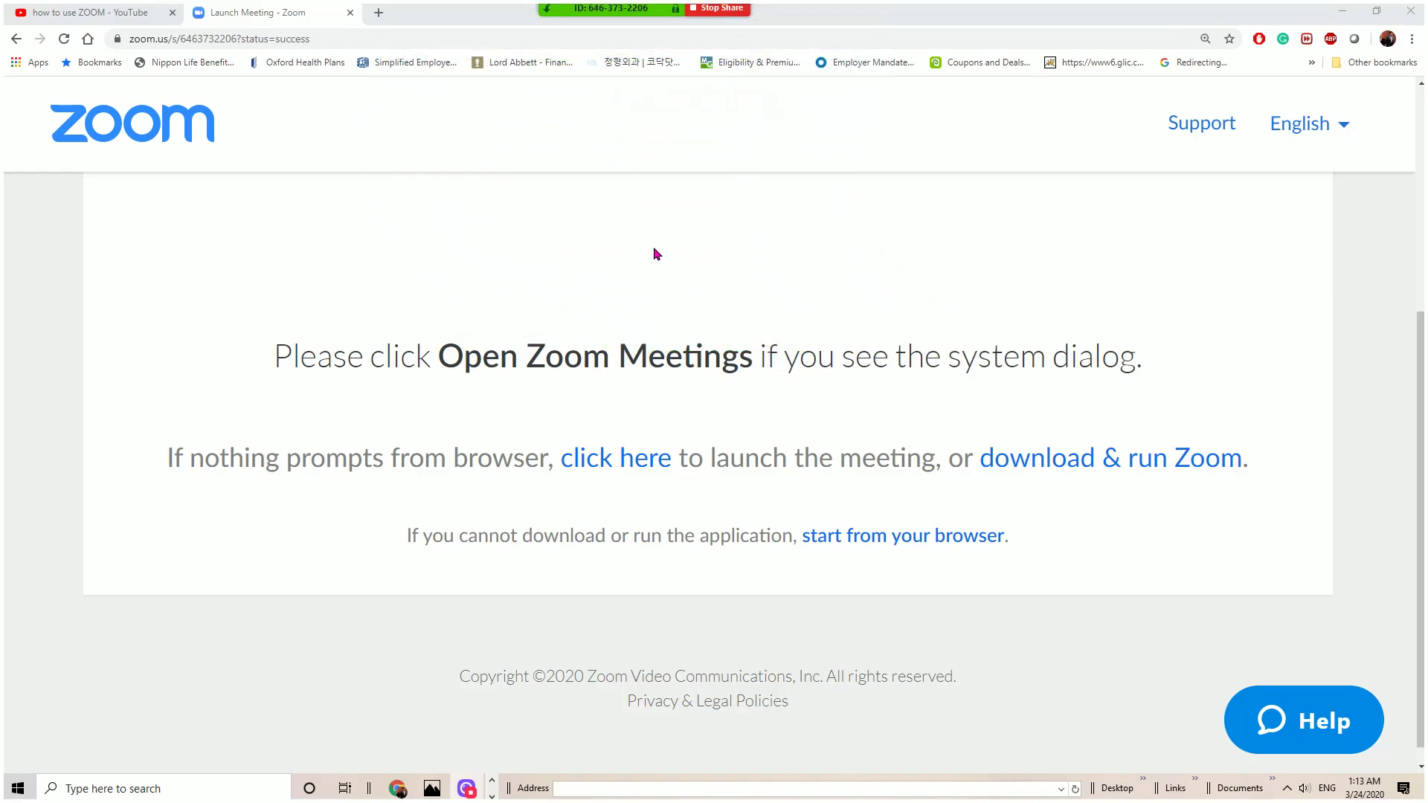
{"action": "mouse_move", "coordinate": [586, 45]}
{"action": "mouse_move", "coordinate": [644, 9]}
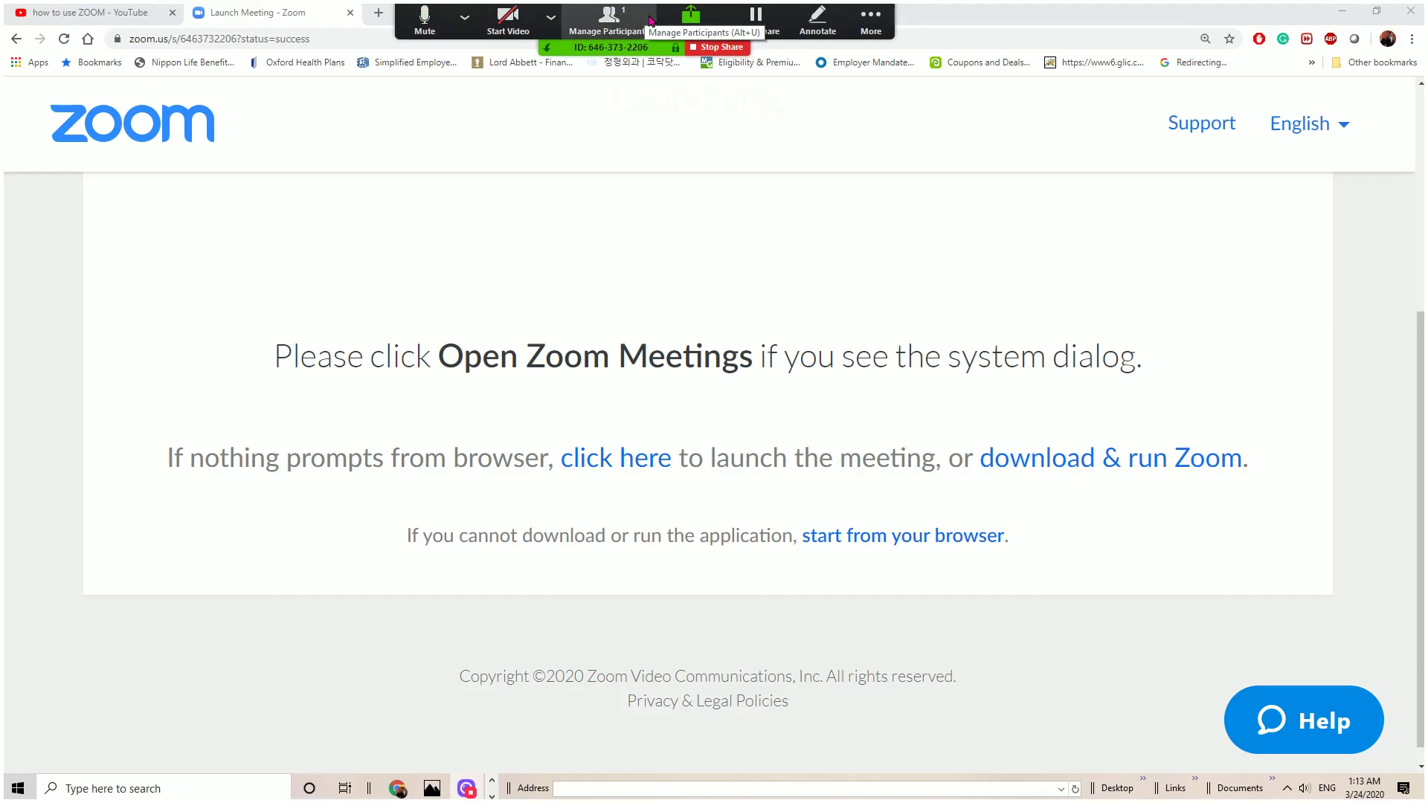
{"action": "left_click_drag", "start_coordinate": [648, 22], "coordinate": [694, 330]}
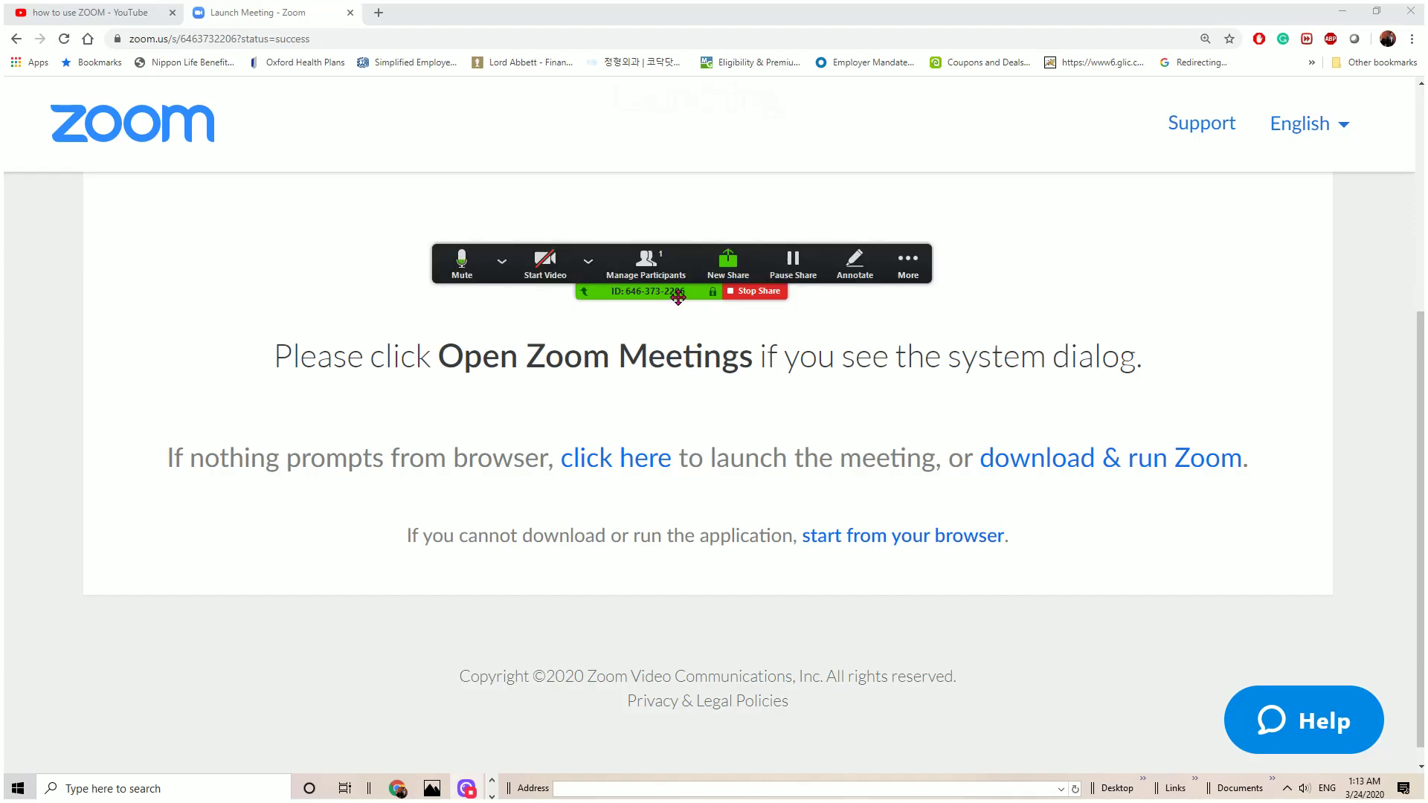
{"action": "left_click_drag", "start_coordinate": [671, 271], "coordinate": [1010, 736]}
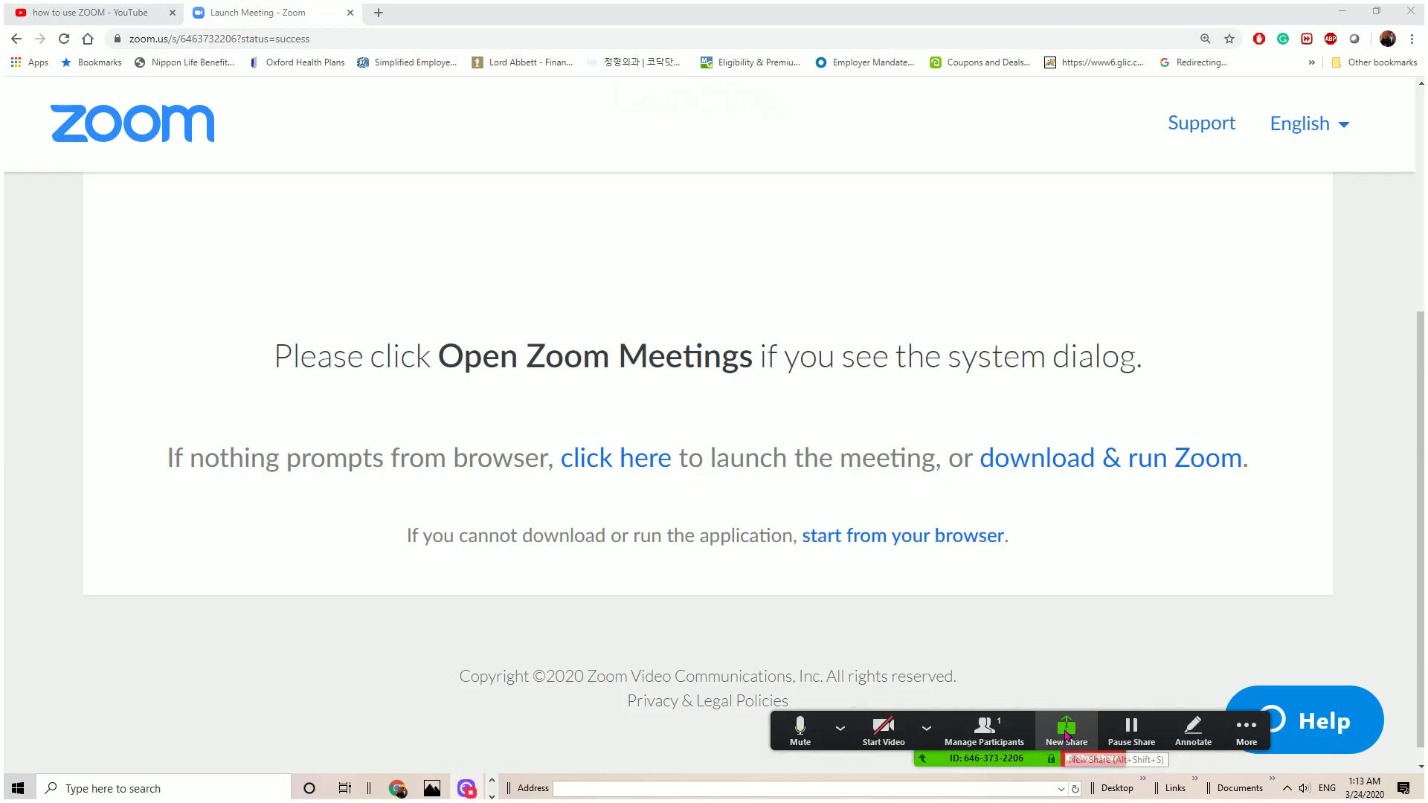
- Use New Share on the floating meeting toolbar to bring back the share picker
{"action": "left_click", "coordinate": [1071, 735]}
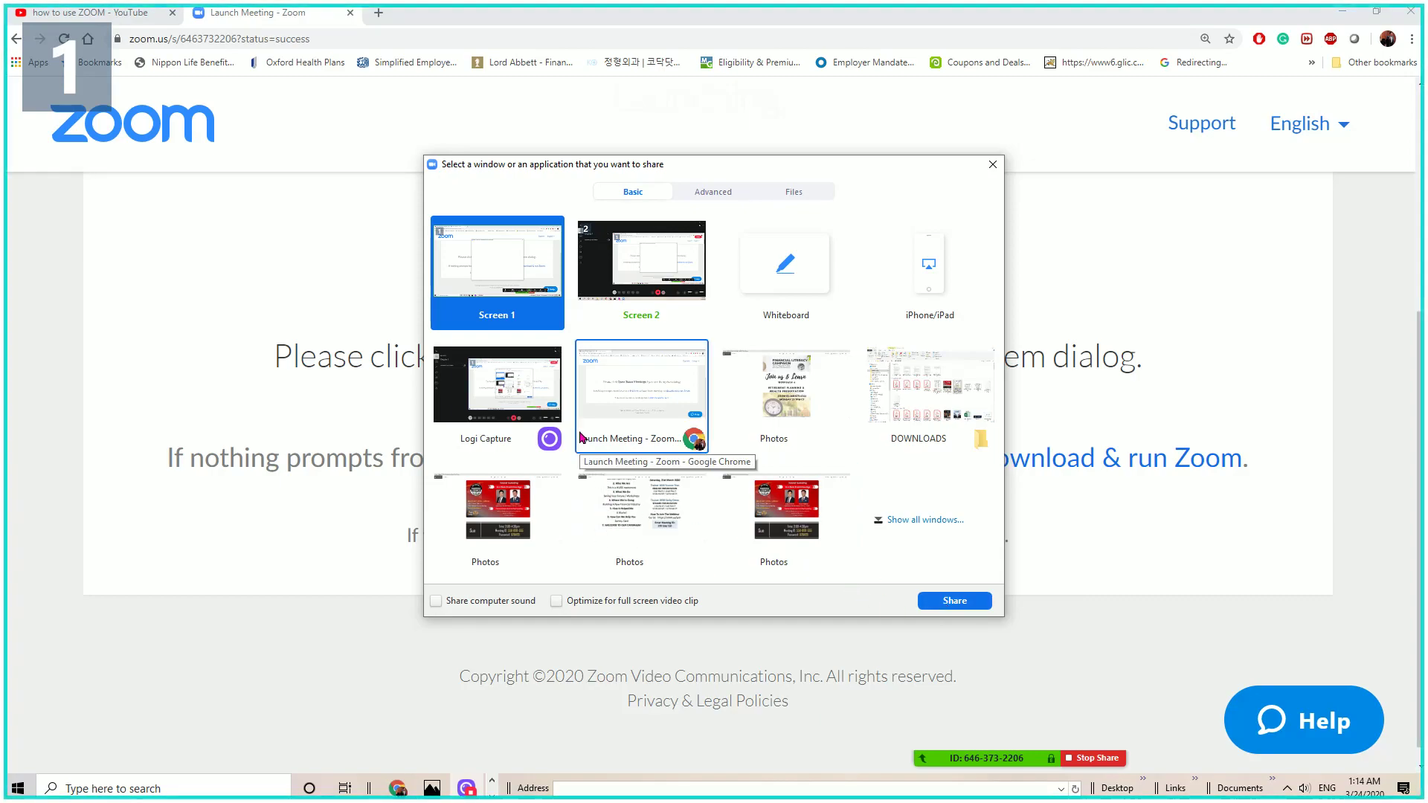
{"action": "mouse_move", "coordinate": [989, 728]}
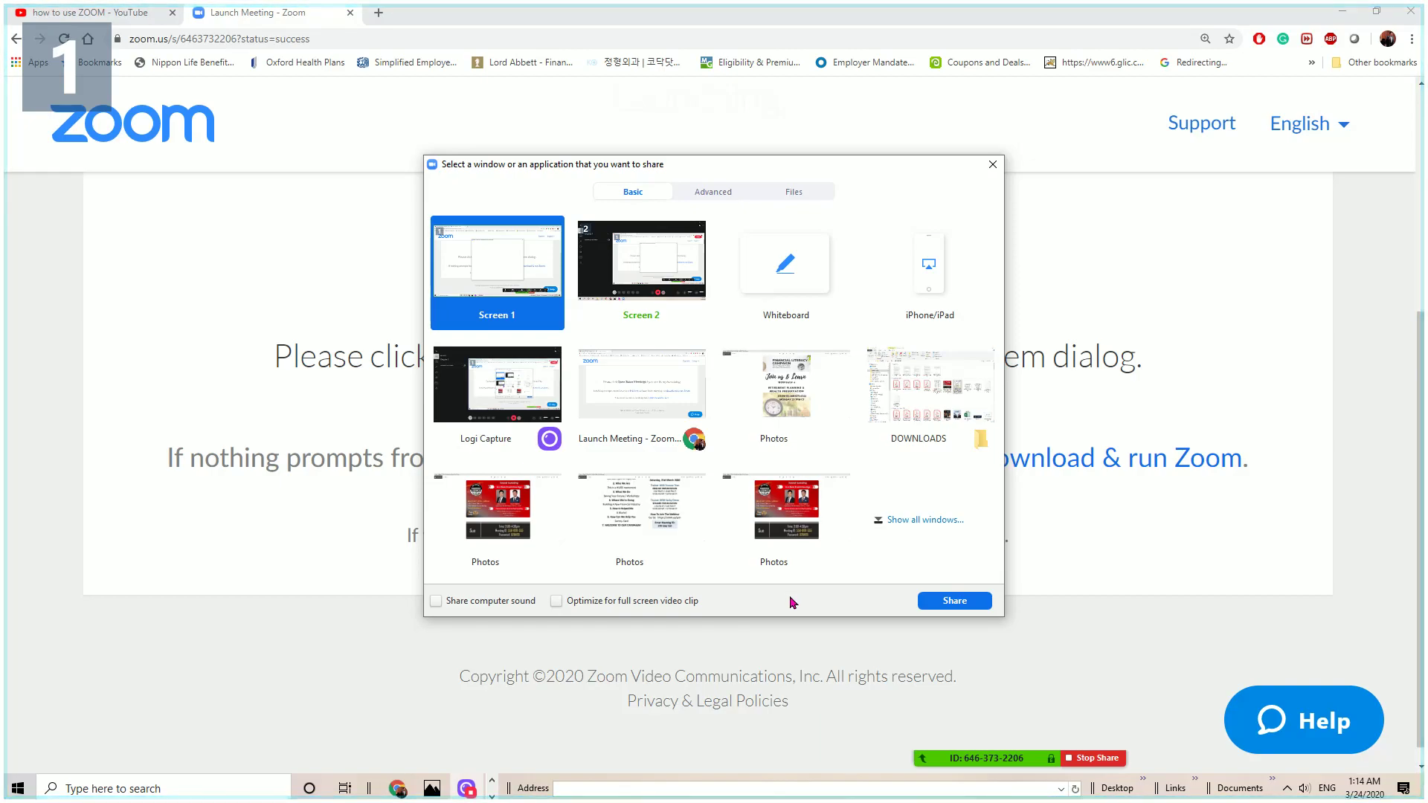
- Replace Chrome's address with 'zoom.us/j//', then zoom the page in and back out
{"action": "left_click", "coordinate": [291, 40]}
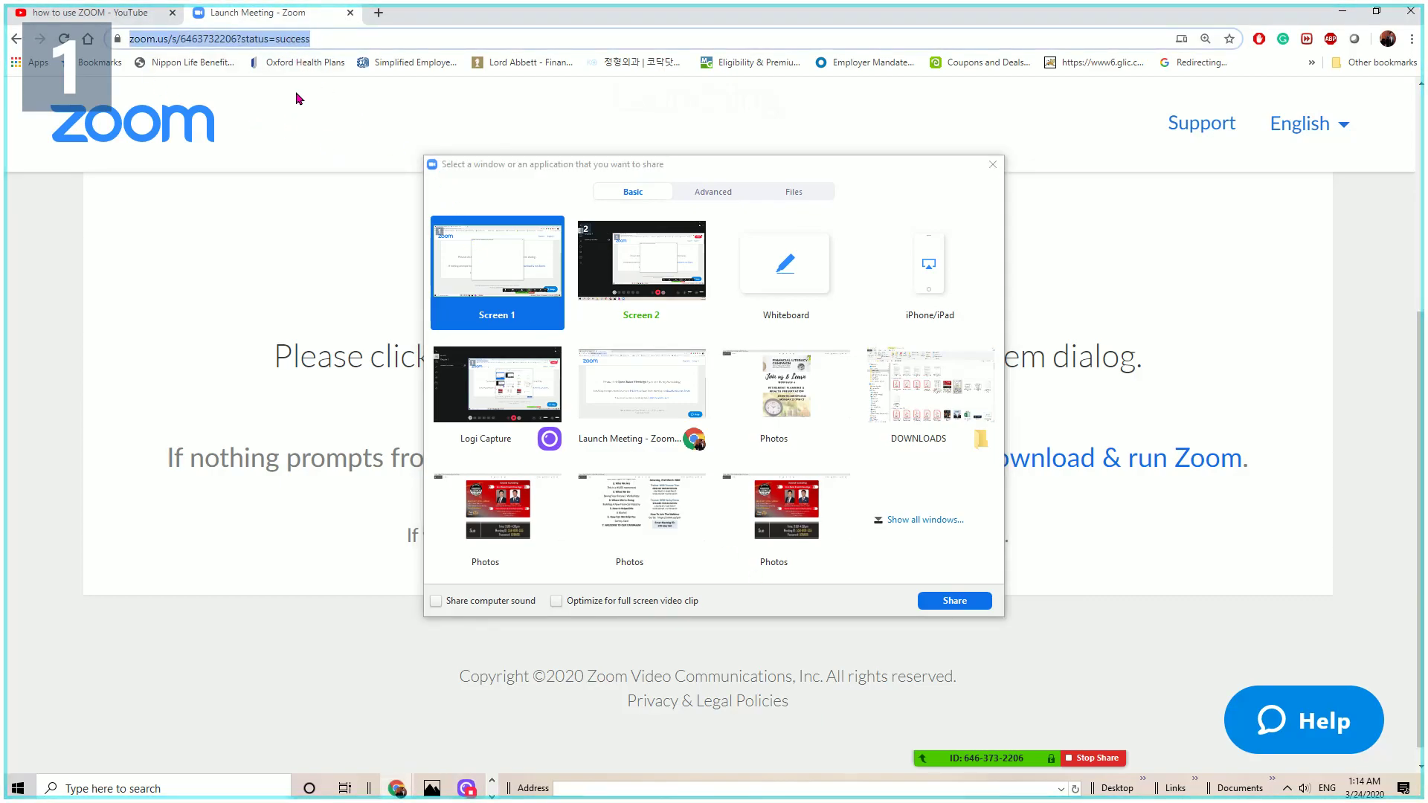
{"action": "left_click", "coordinate": [322, 41]}
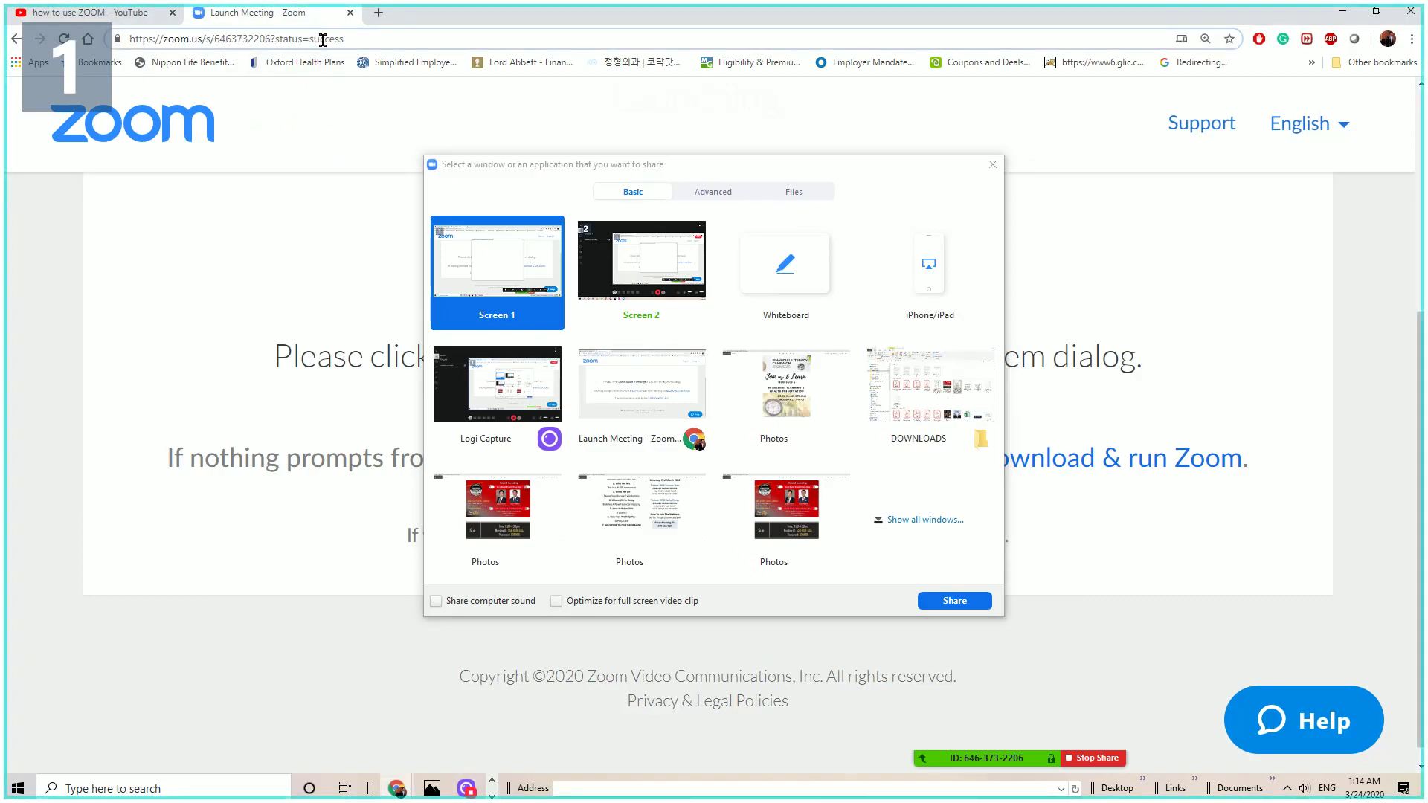
{"action": "triple_click", "coordinate": [327, 43]}
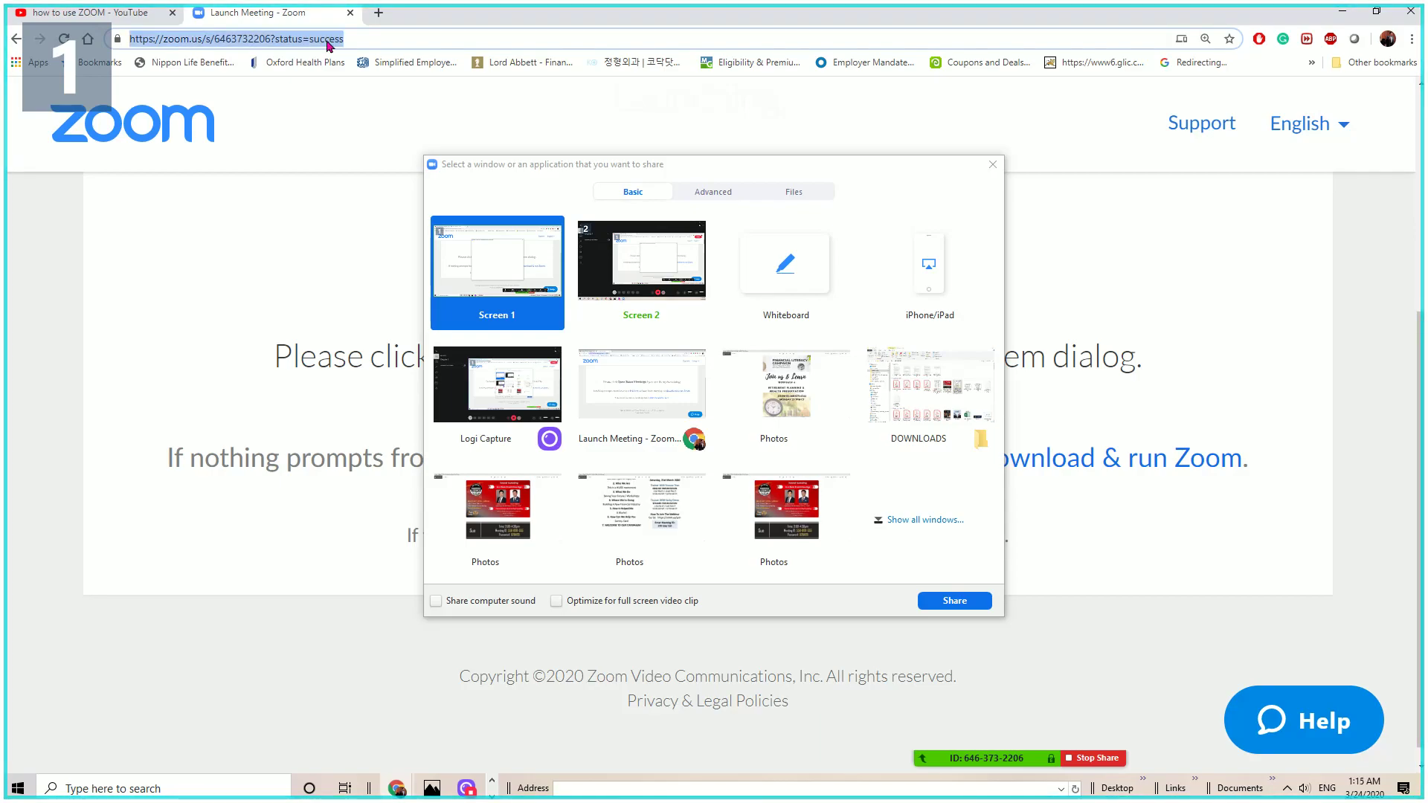
{"action": "type", "text": "zoom"}
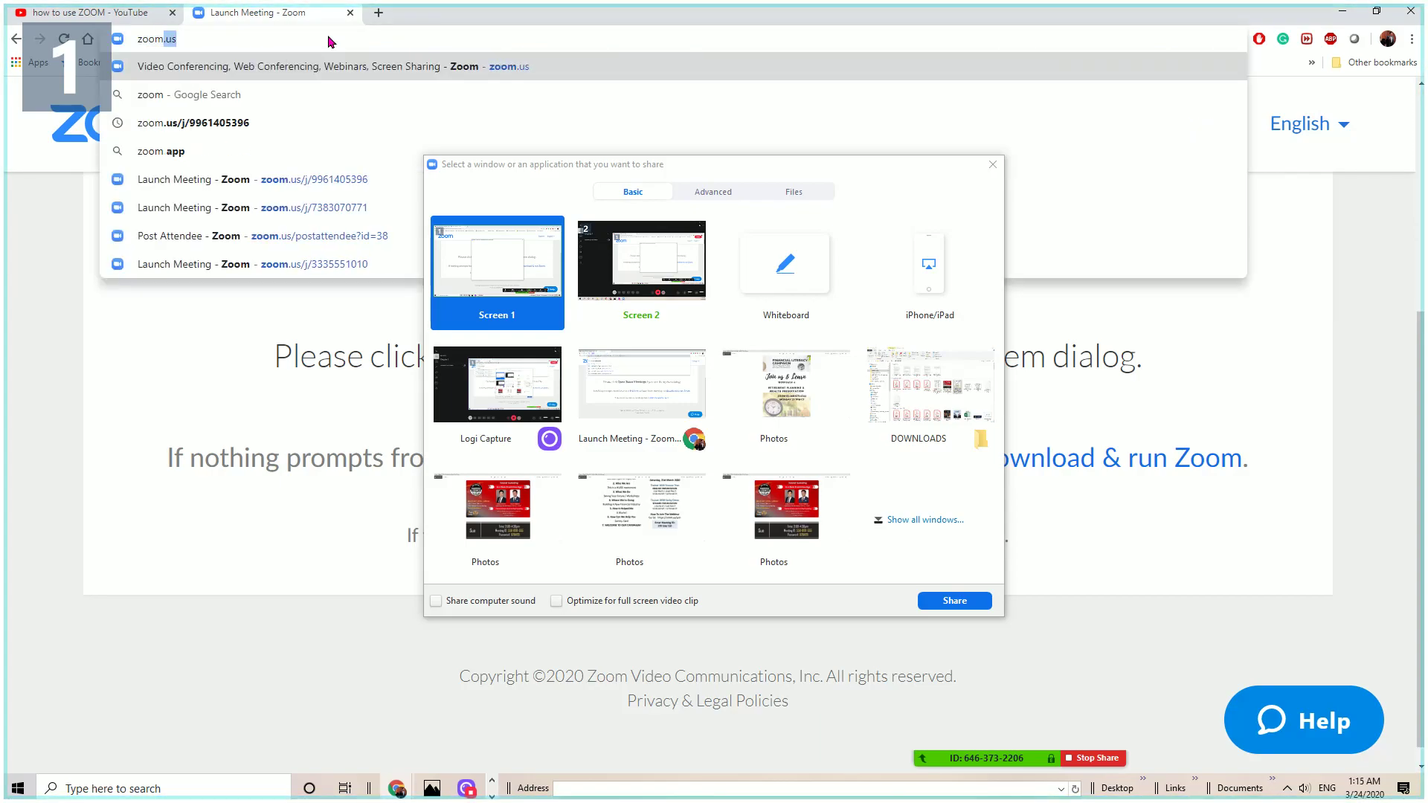
{"action": "type", "text": ".us/j/"}
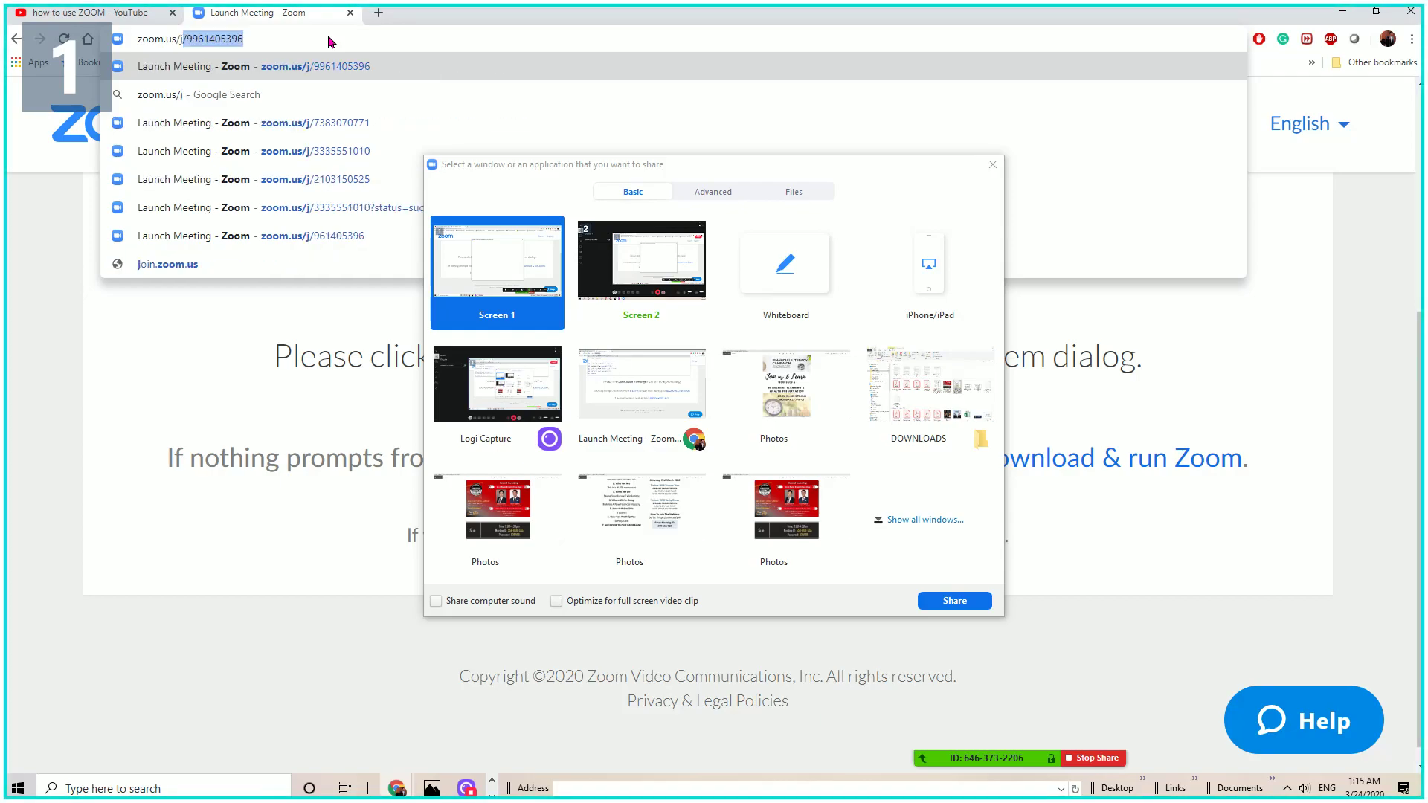
{"action": "type", "text": "/"}
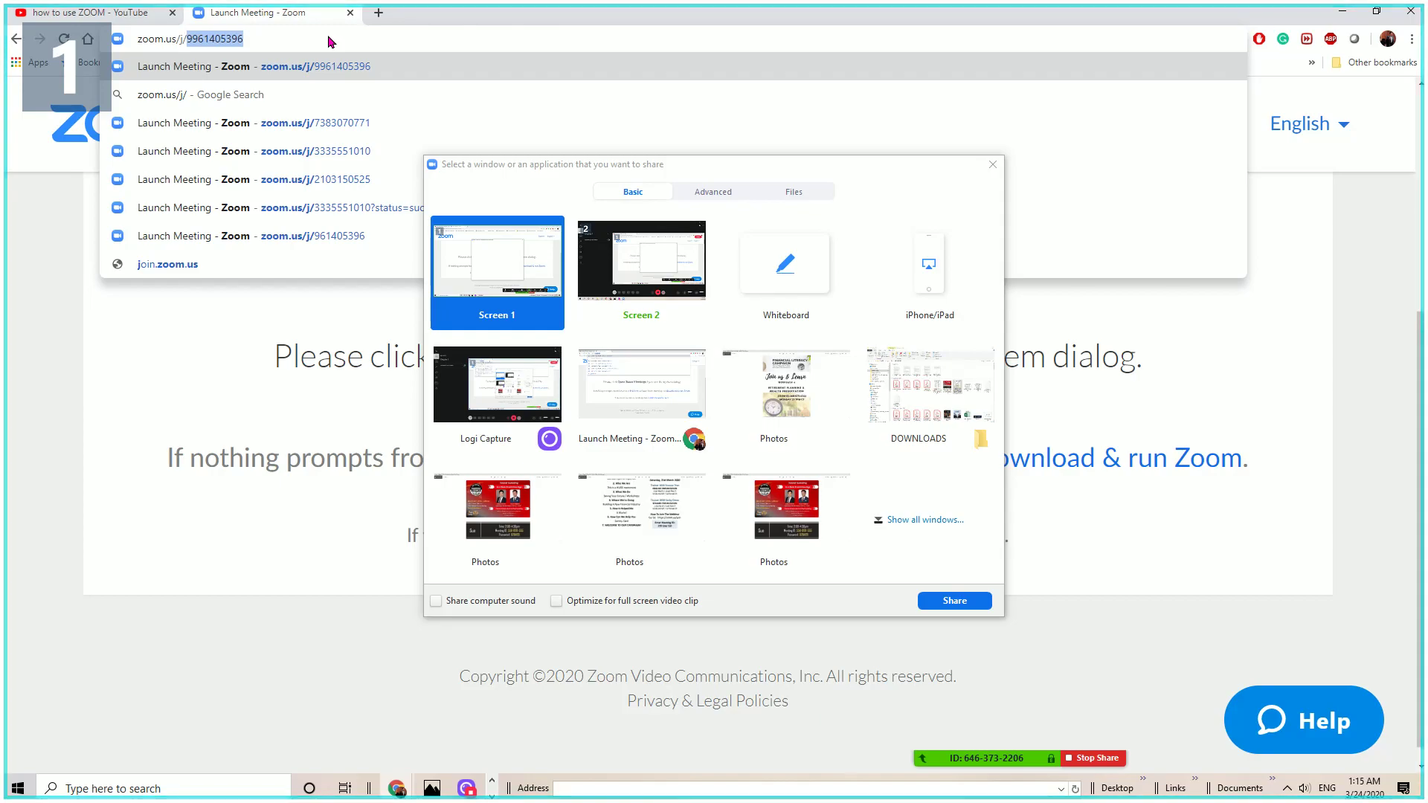
{"action": "key", "text": "ctrl+plus"}
{"action": "key", "text": "ctrl+plus"}
{"action": "key", "text": "ctrl+plus"}
{"action": "key", "text": "ctrl+plus"}
{"action": "key", "text": "ctrl+minus"}
{"action": "key", "text": "ctrl+minus"}
{"action": "key", "text": "ctrl+minus"}
{"action": "key", "text": "ctrl+minus"}
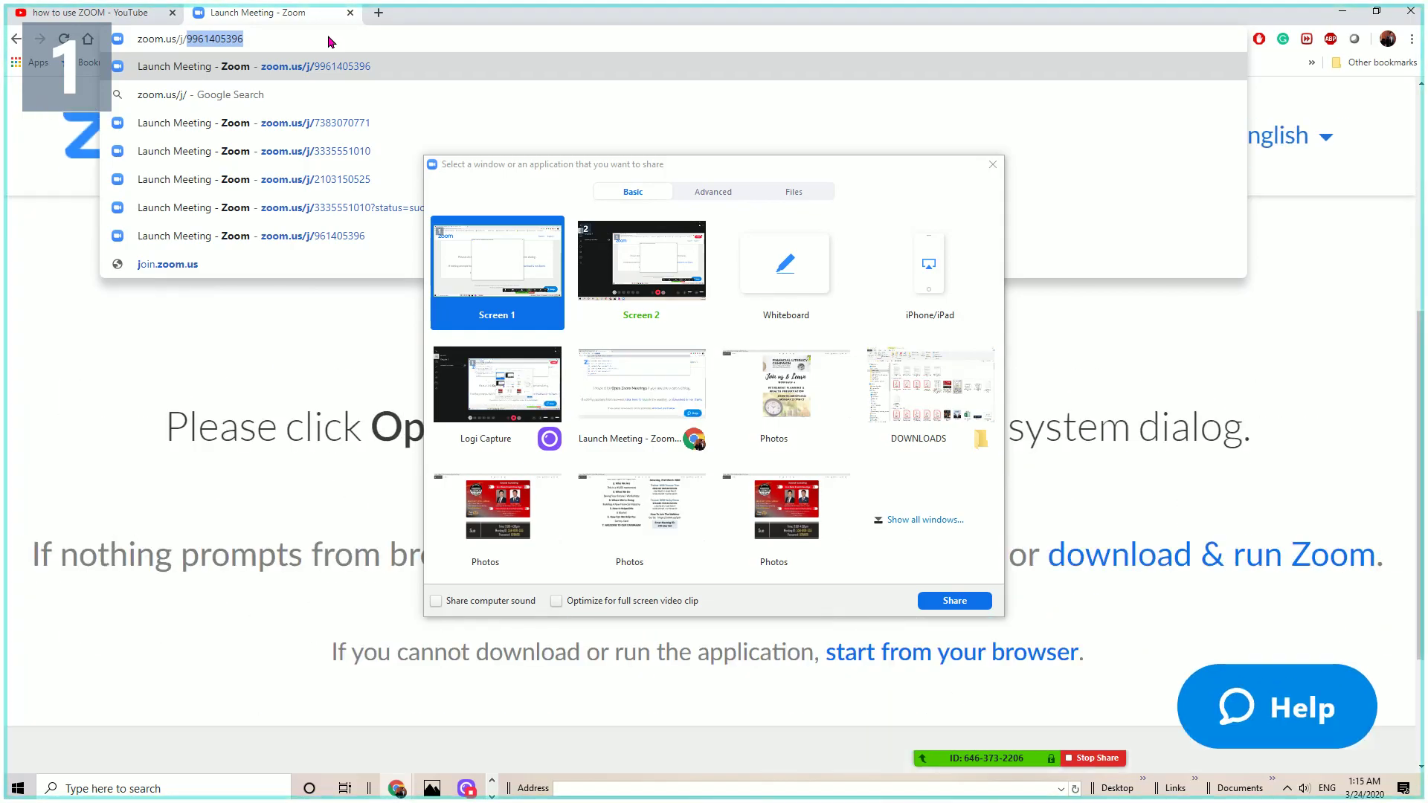